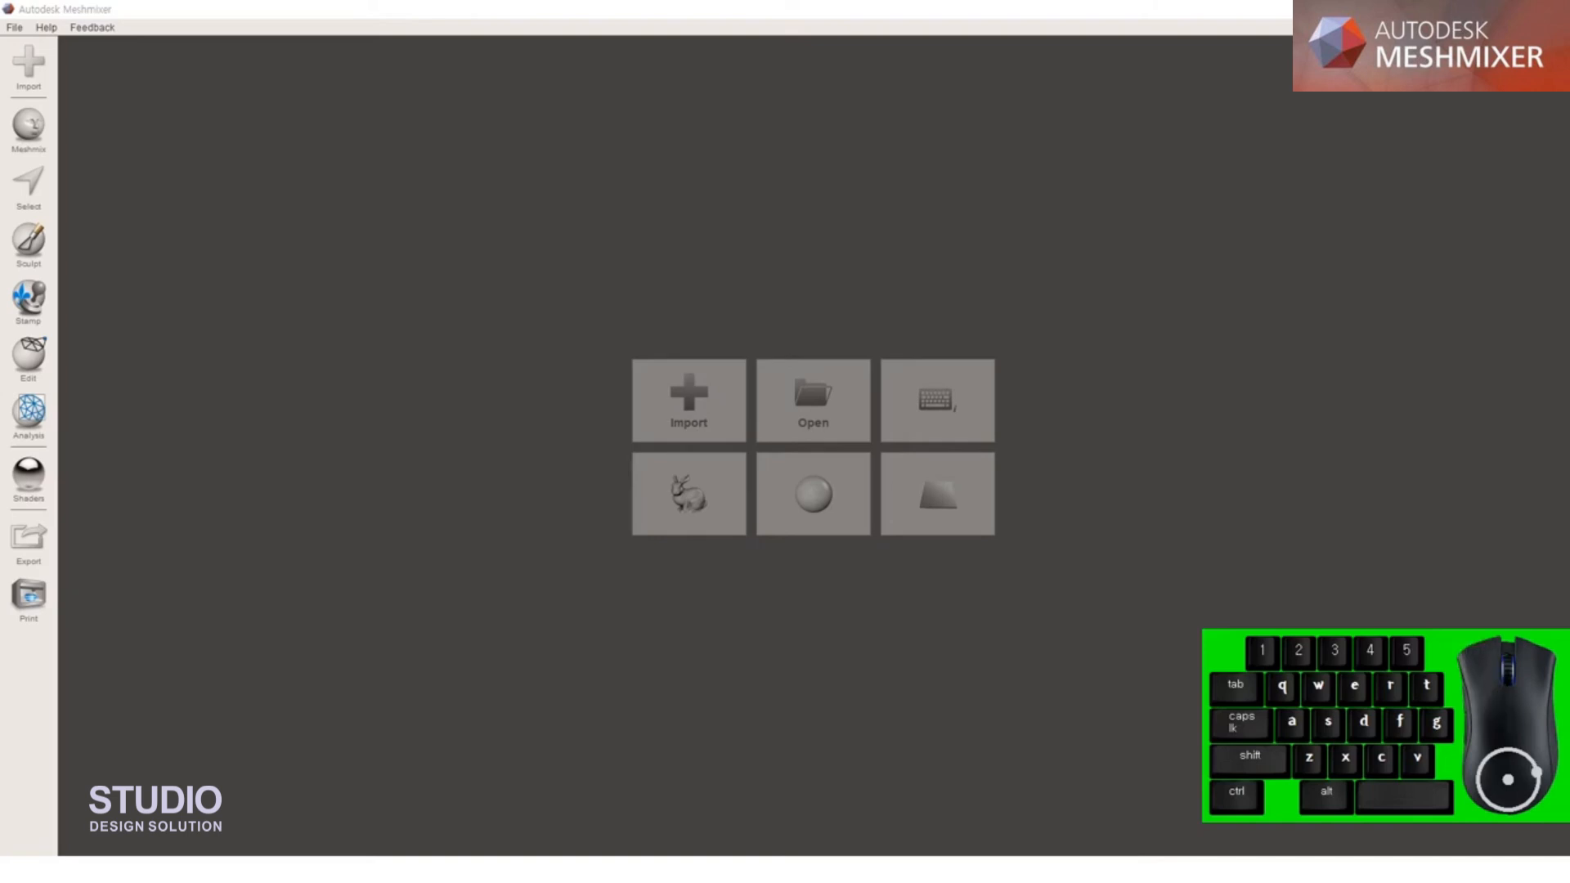
Import checkim.obj and ball.obj into the scene and move the ball up onto the rabbit's back
left_click_drag(1569, 250, 1019, 262)
left_click(1094, 337)
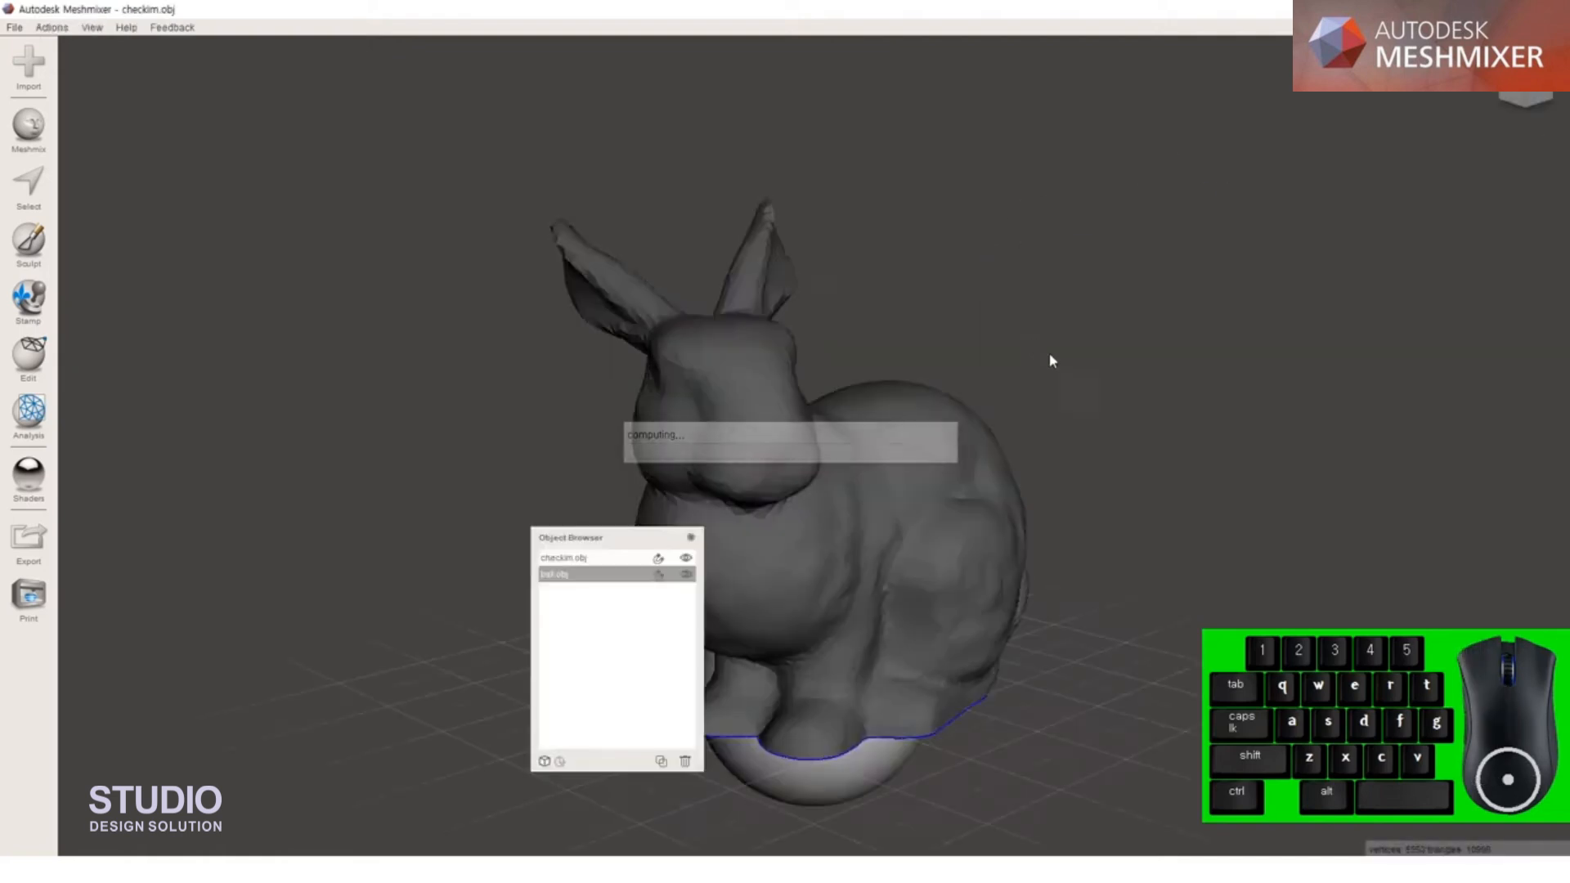
left_click(41, 357)
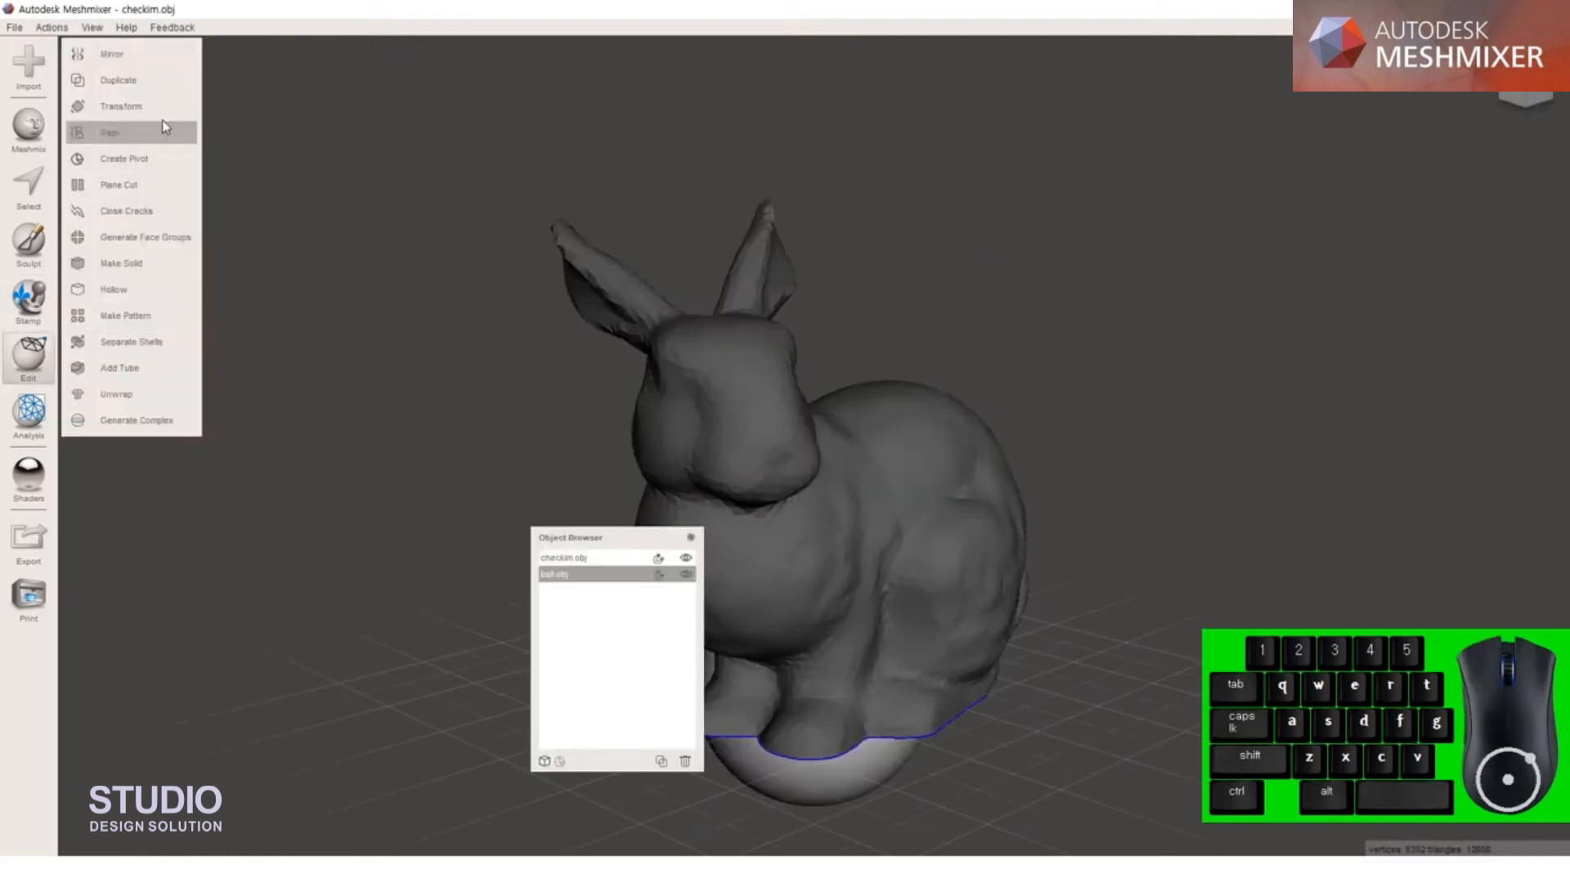
left_click(162, 121)
left_click_drag(818, 650, 1010, 429)
right_click_drag(1166, 613, 1066, 589)
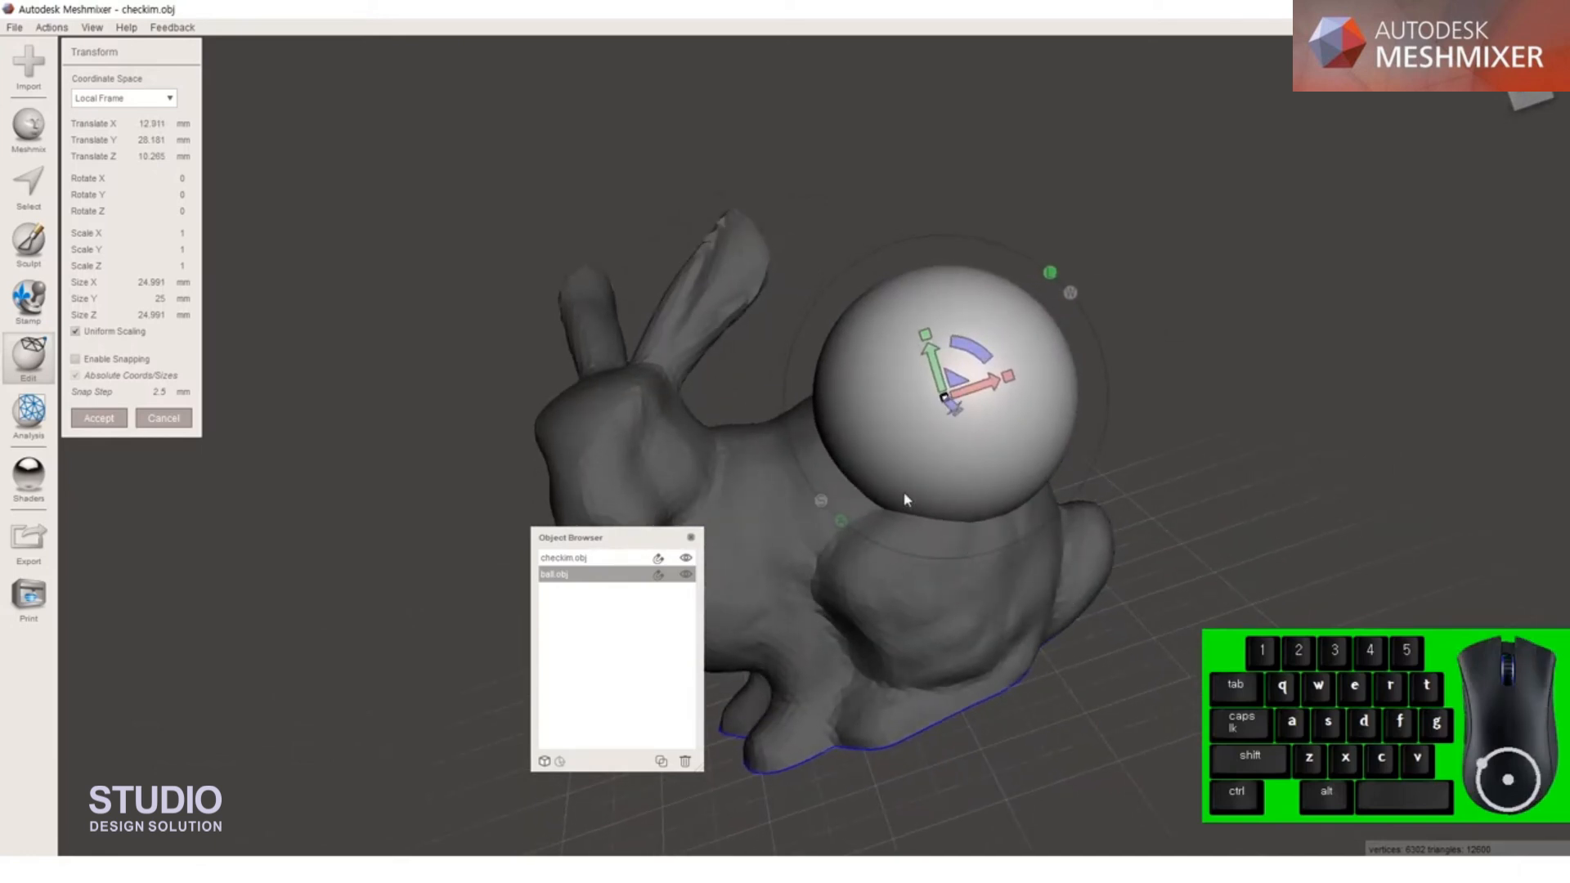
left_click(99, 419)
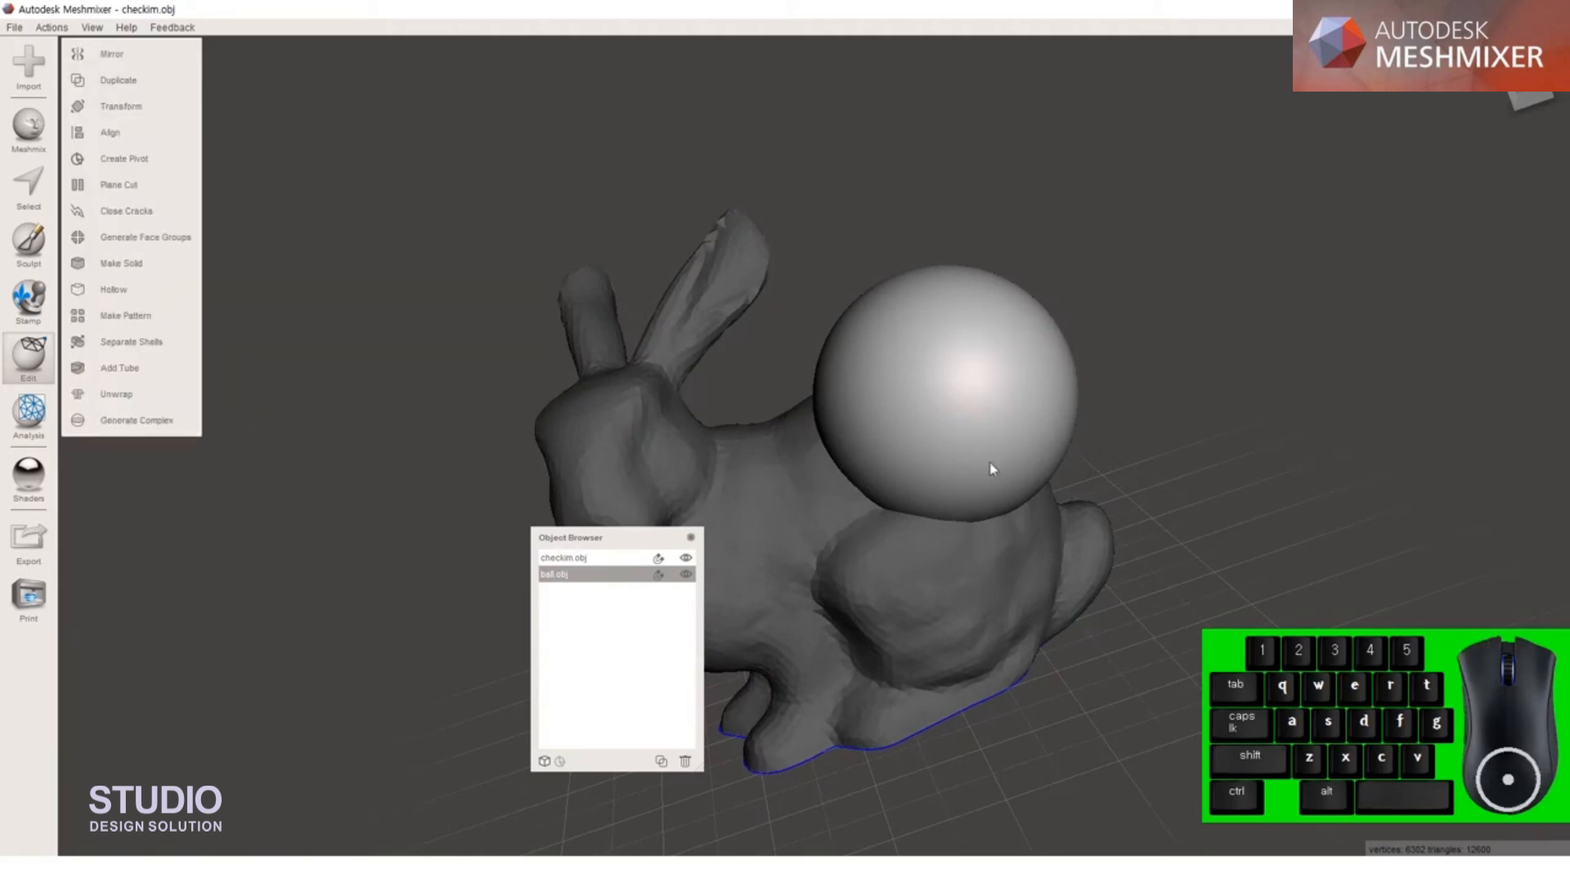
Select both the rabbit and the ball and combine them into a single object
key("shift")
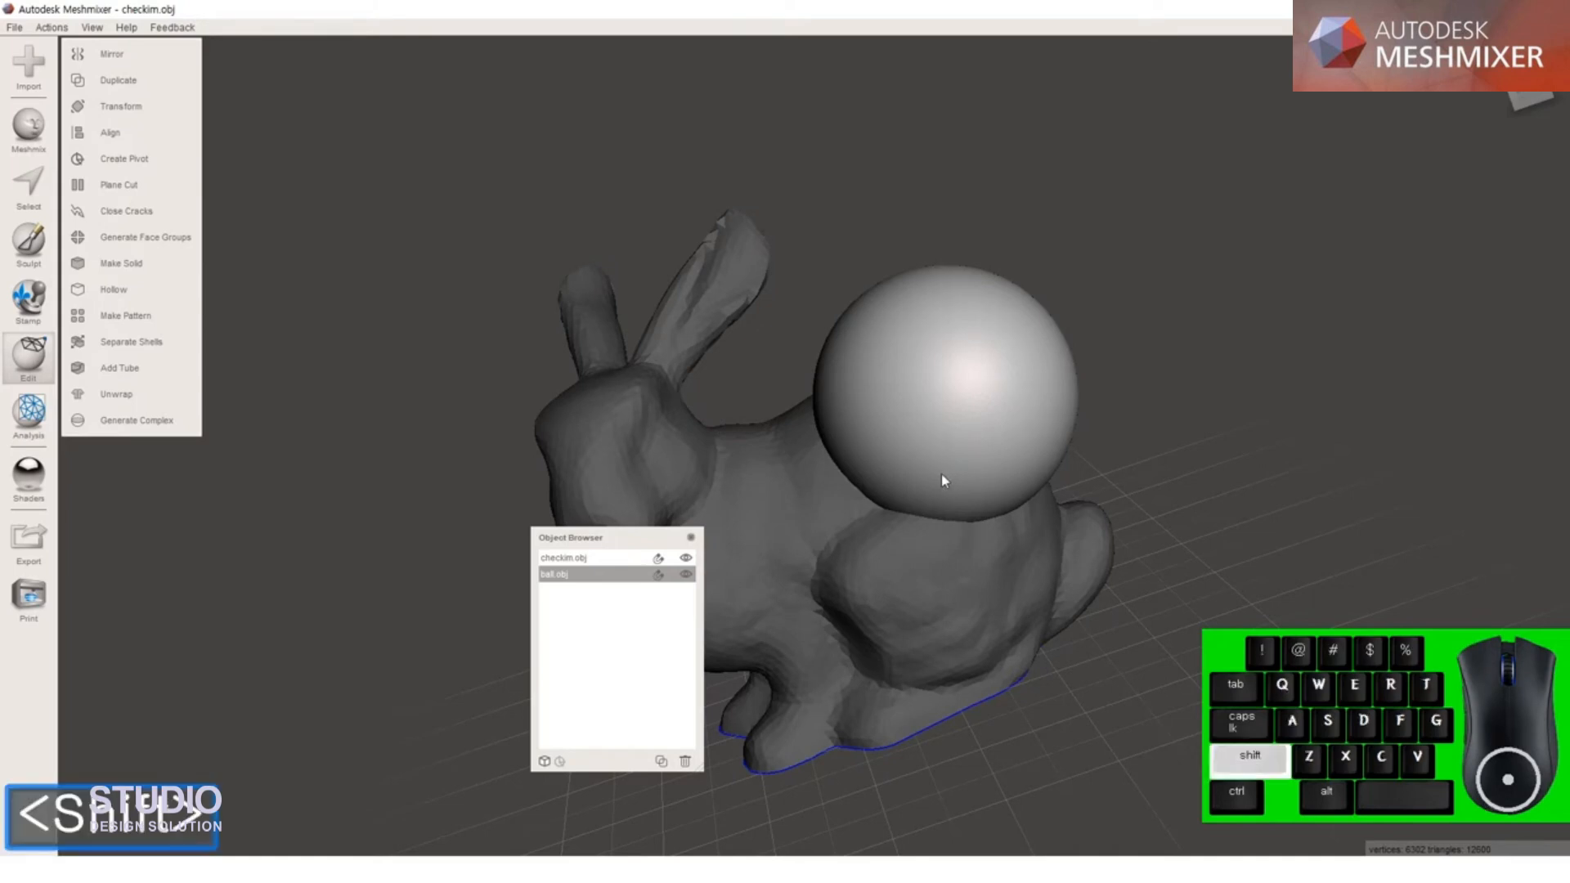
left_click(767, 513, "shift")
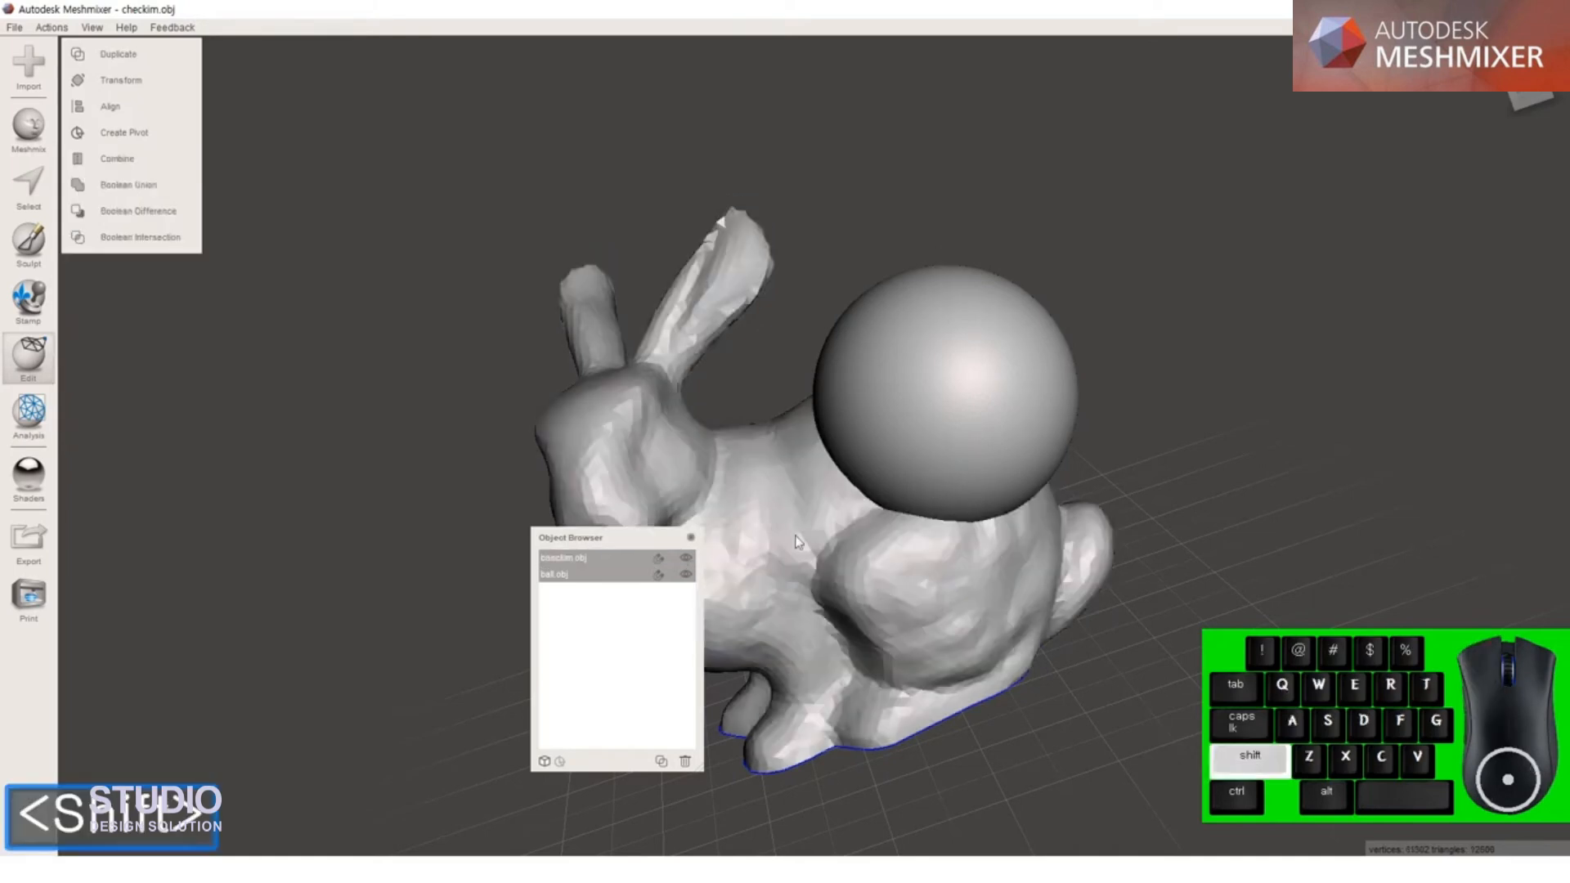
left_click(556, 556)
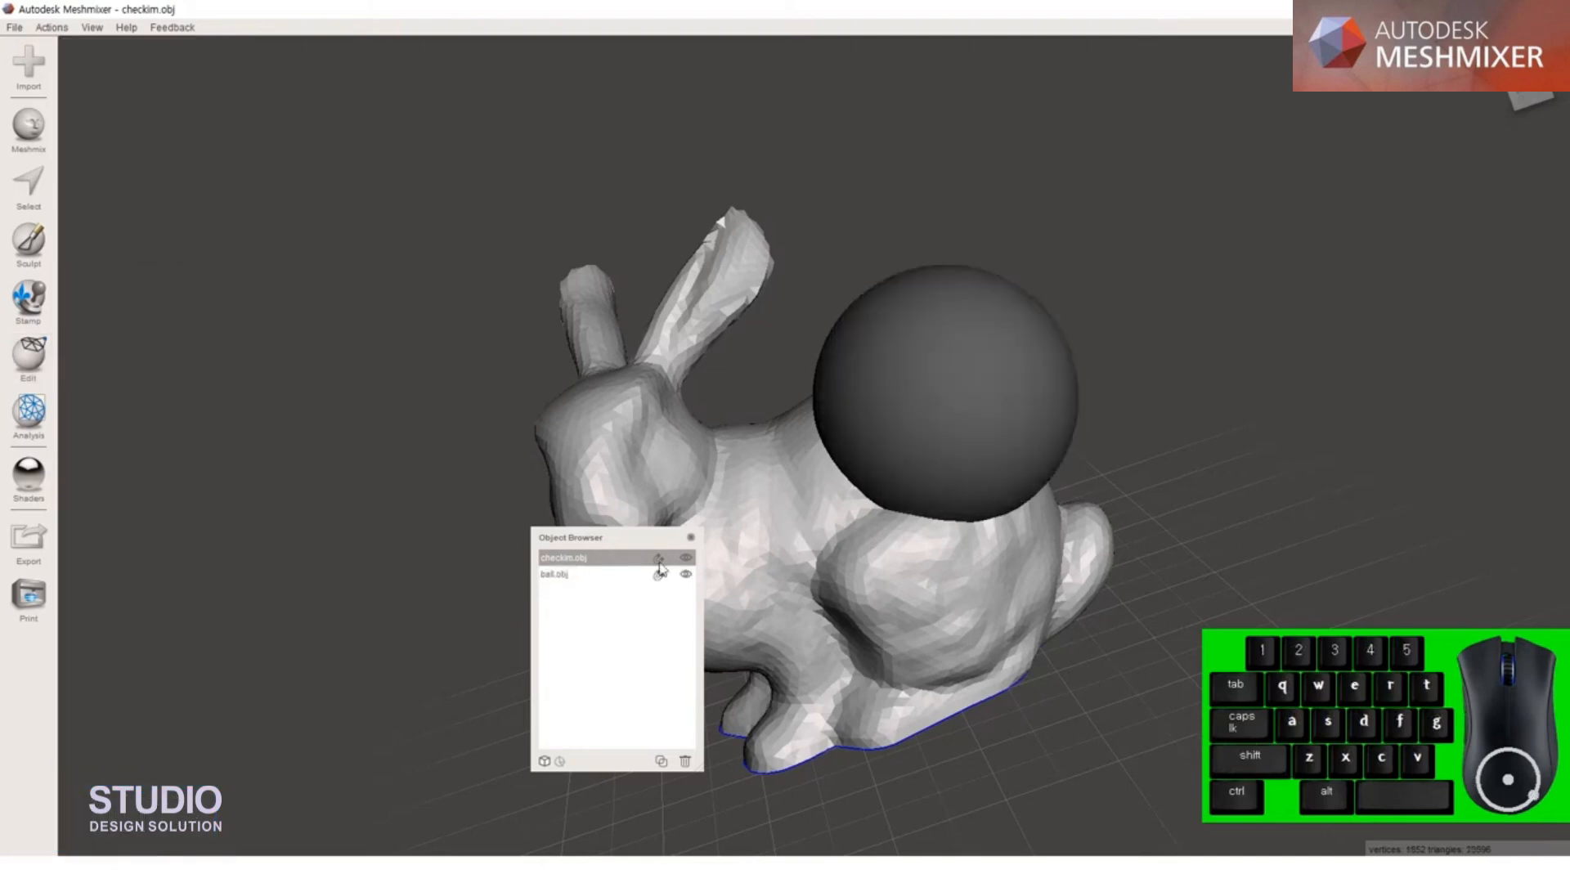
left_click(579, 576, "shift")
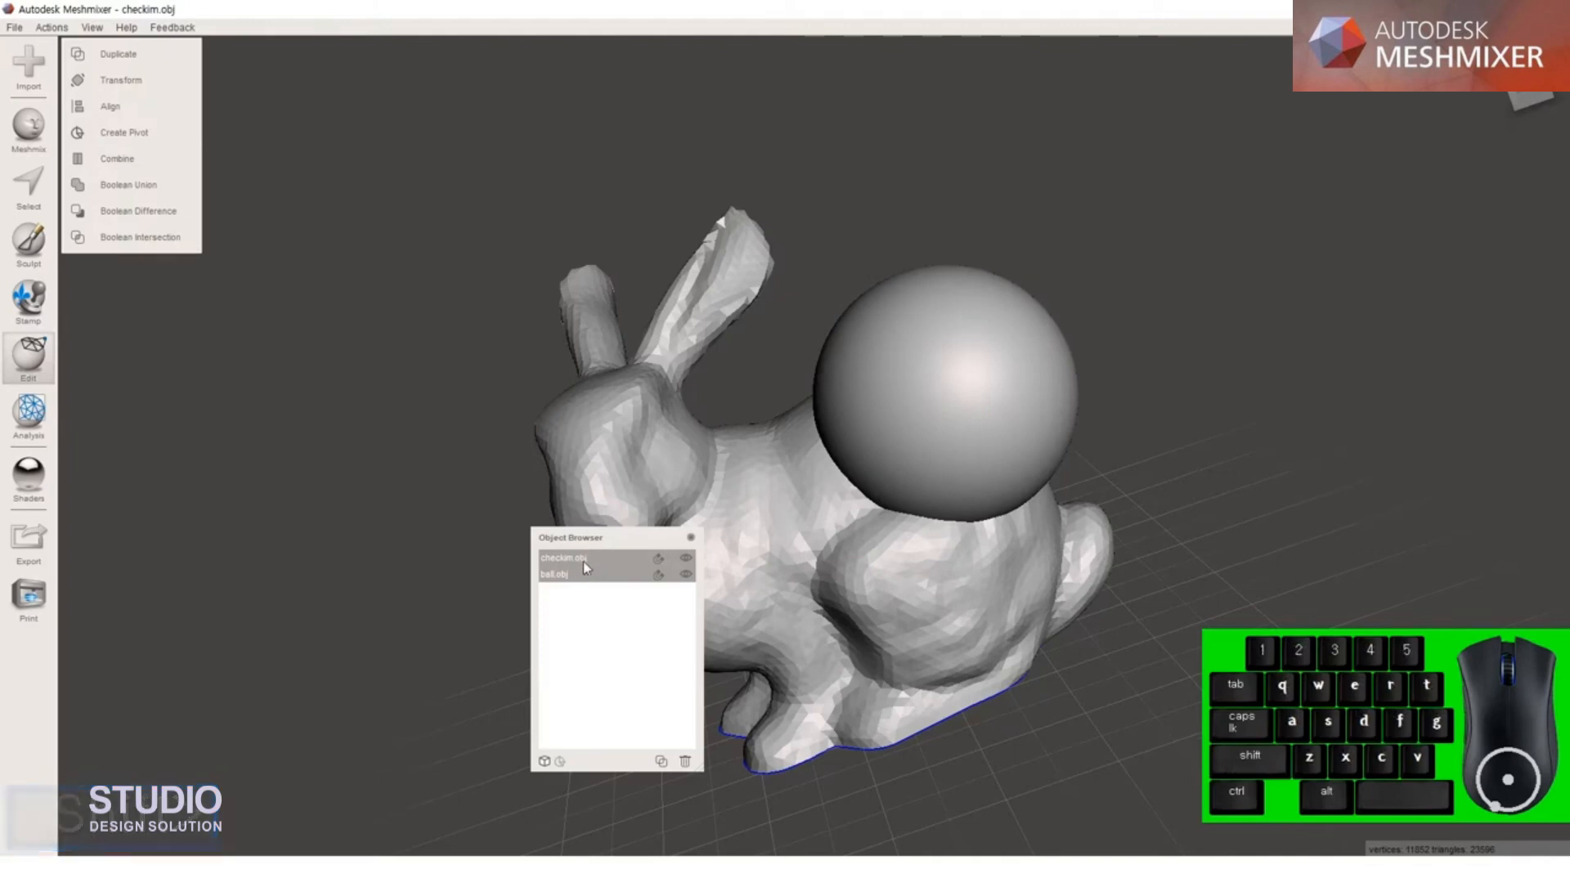
left_click(582, 561)
left_click(583, 575, "ctrl")
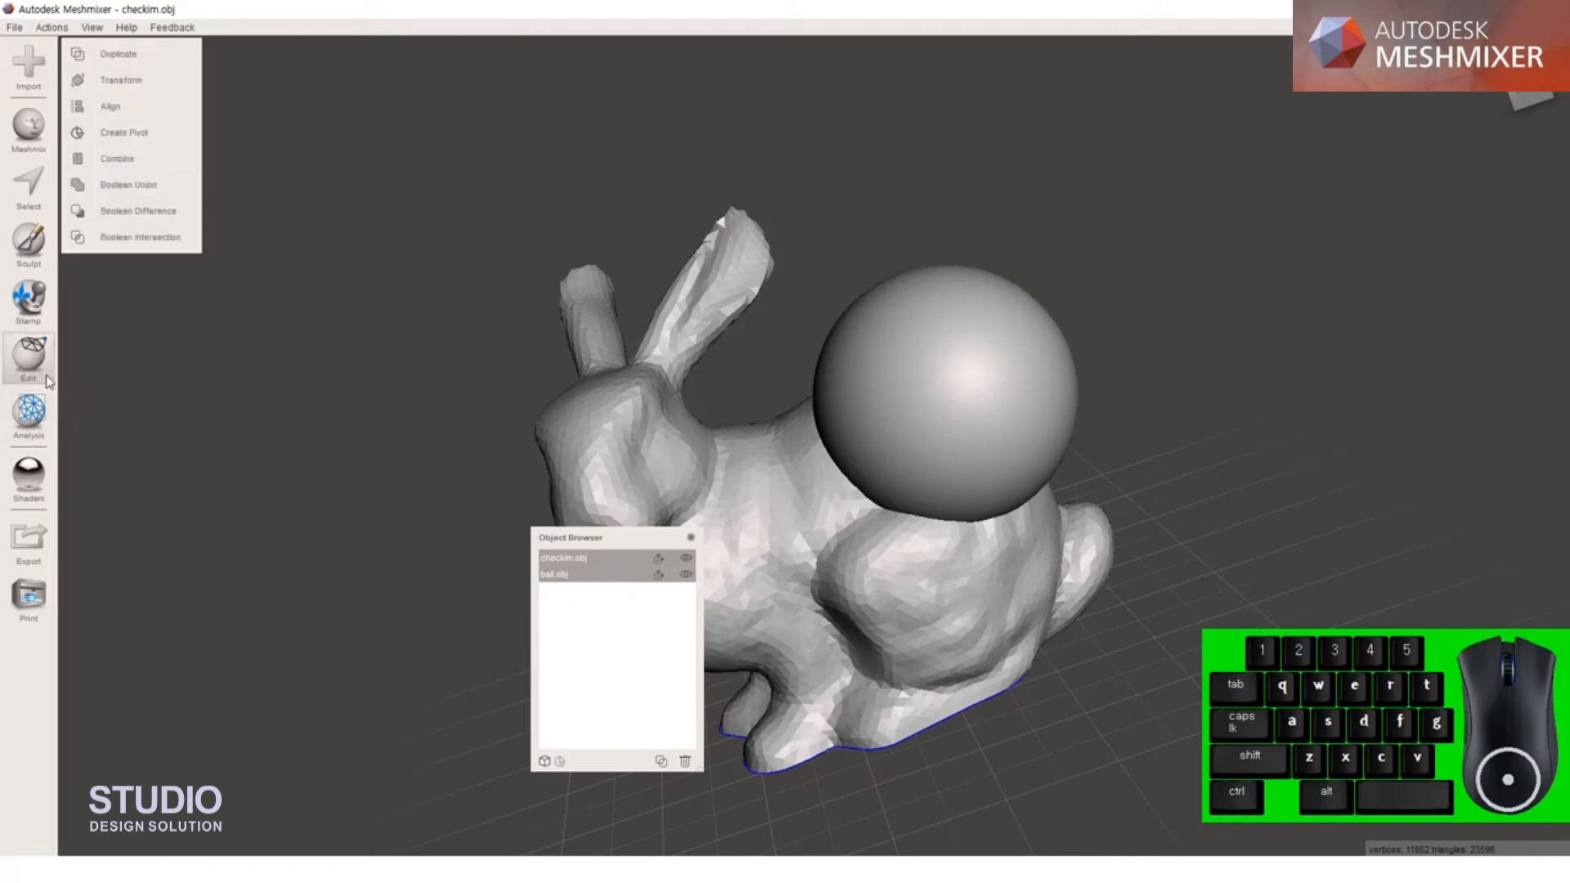
mouse_move(33, 408)
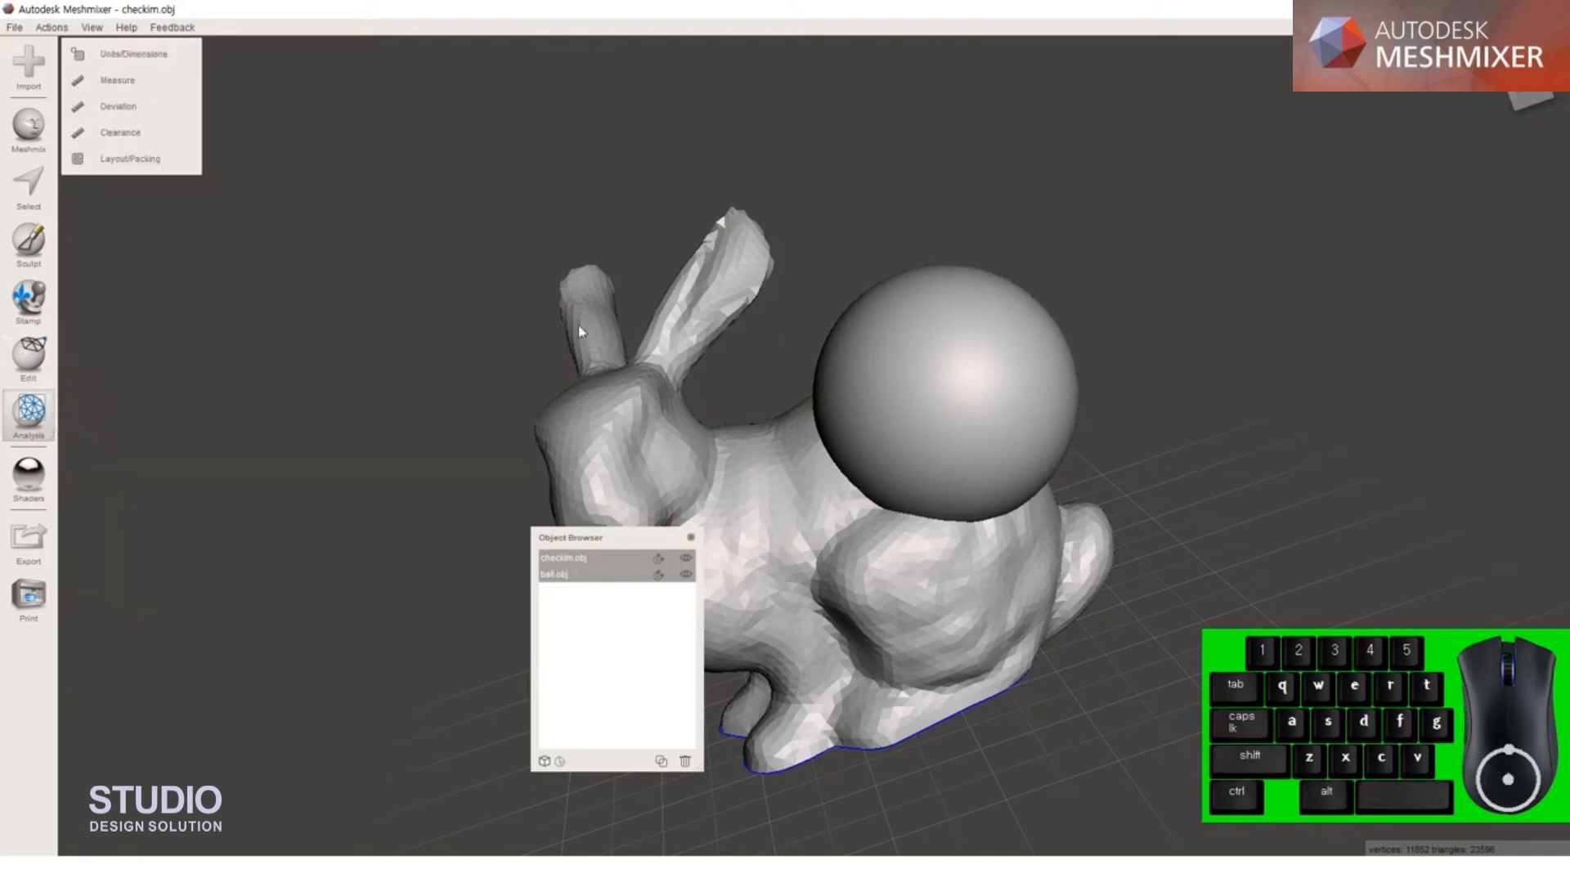
left_click(36, 367)
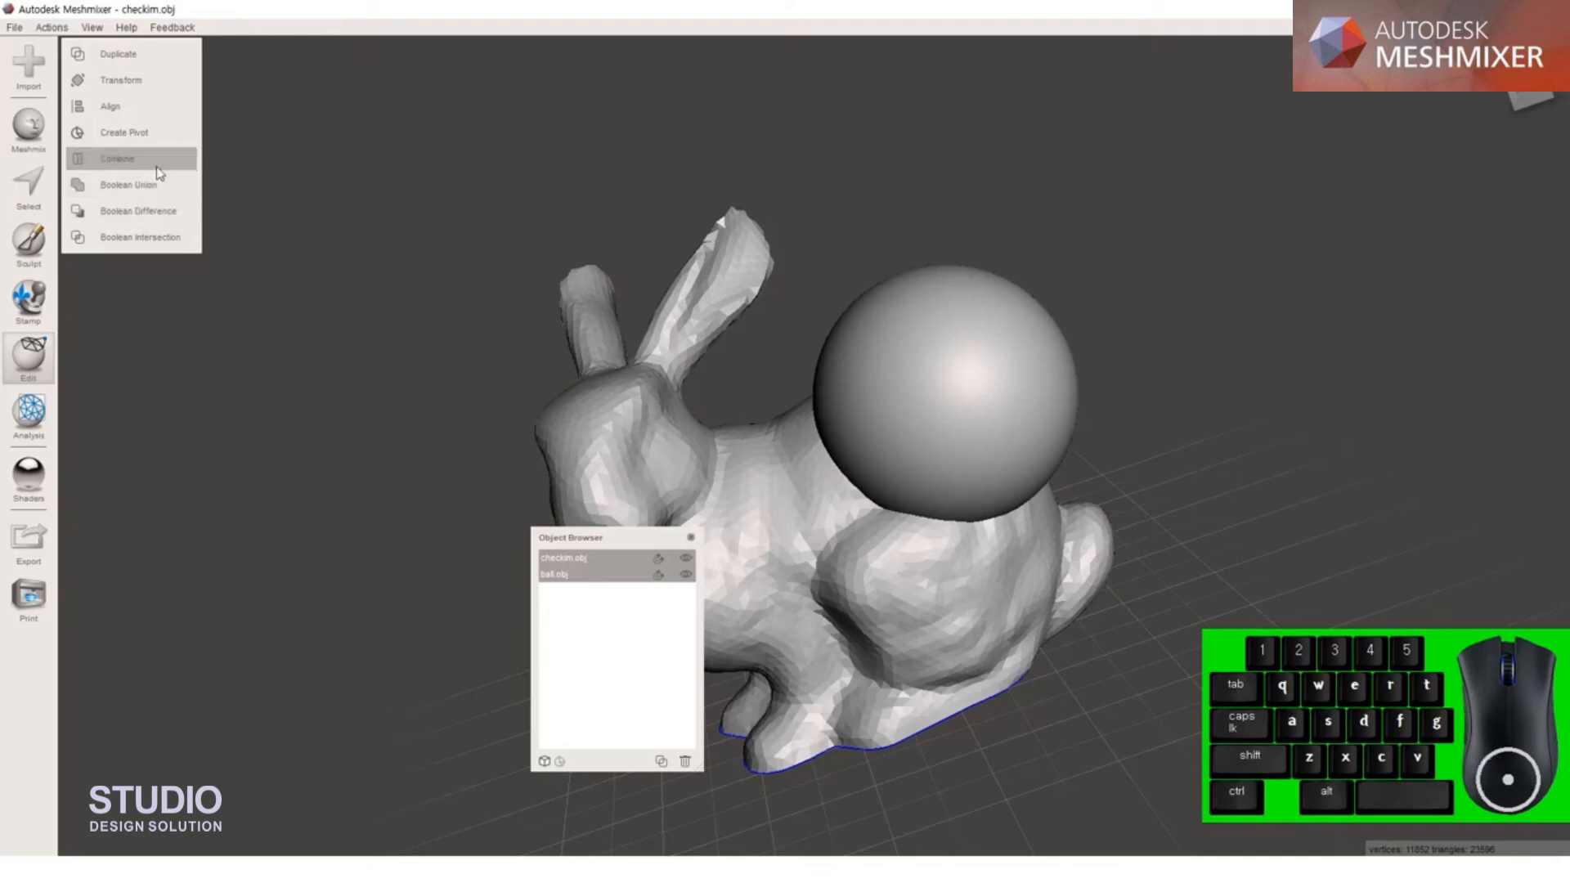
left_click(152, 164)
right_click_drag(486, 336, 959, 541)
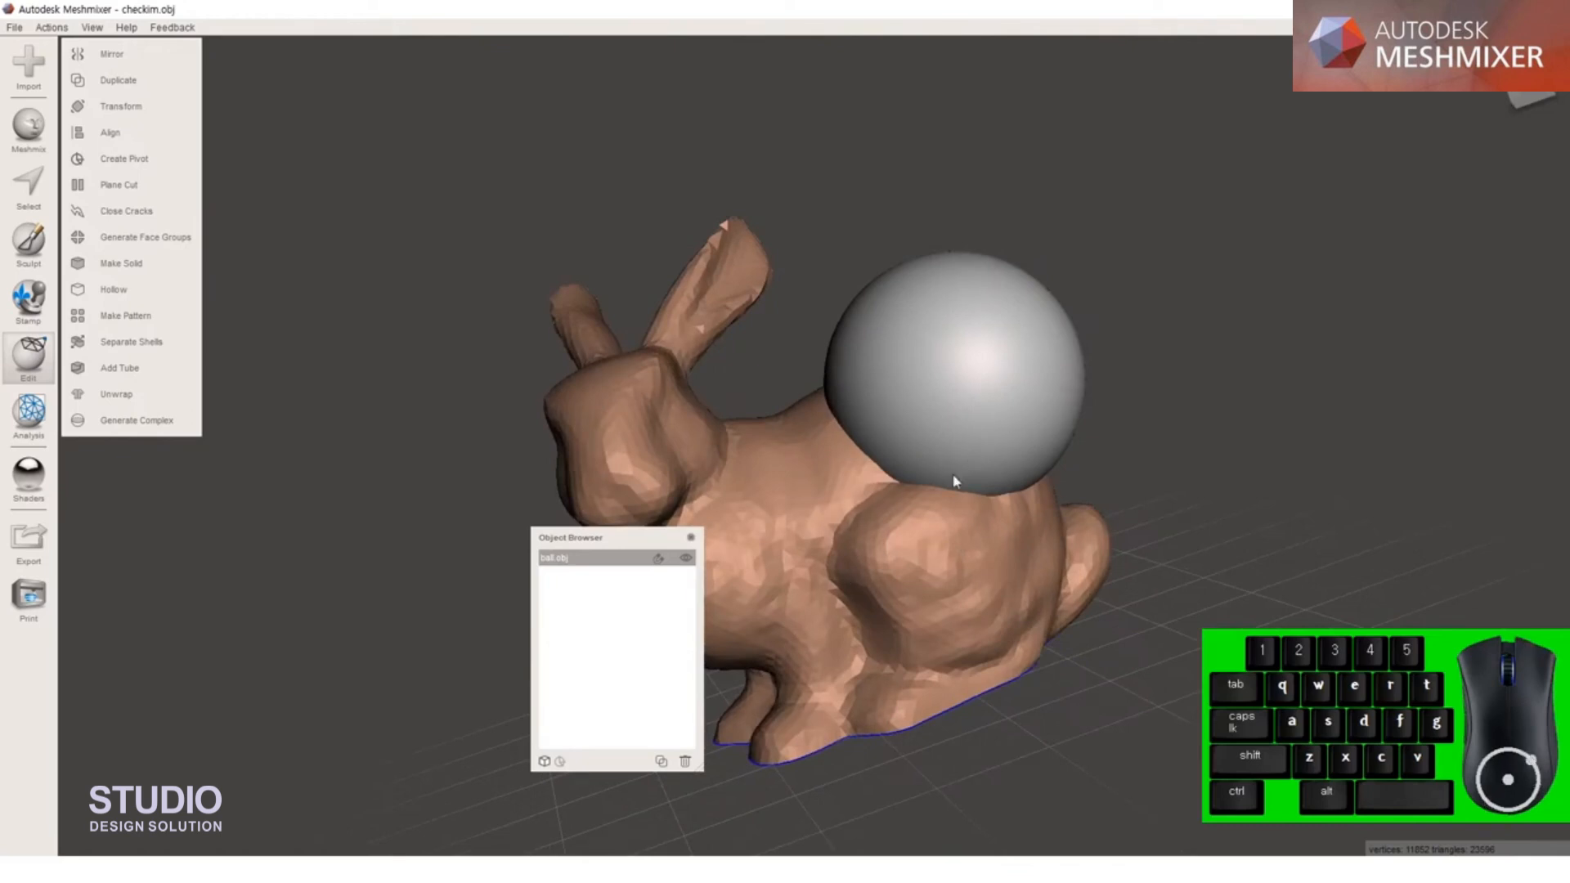
Separate the combined object into its individual shells
left_click(168, 349)
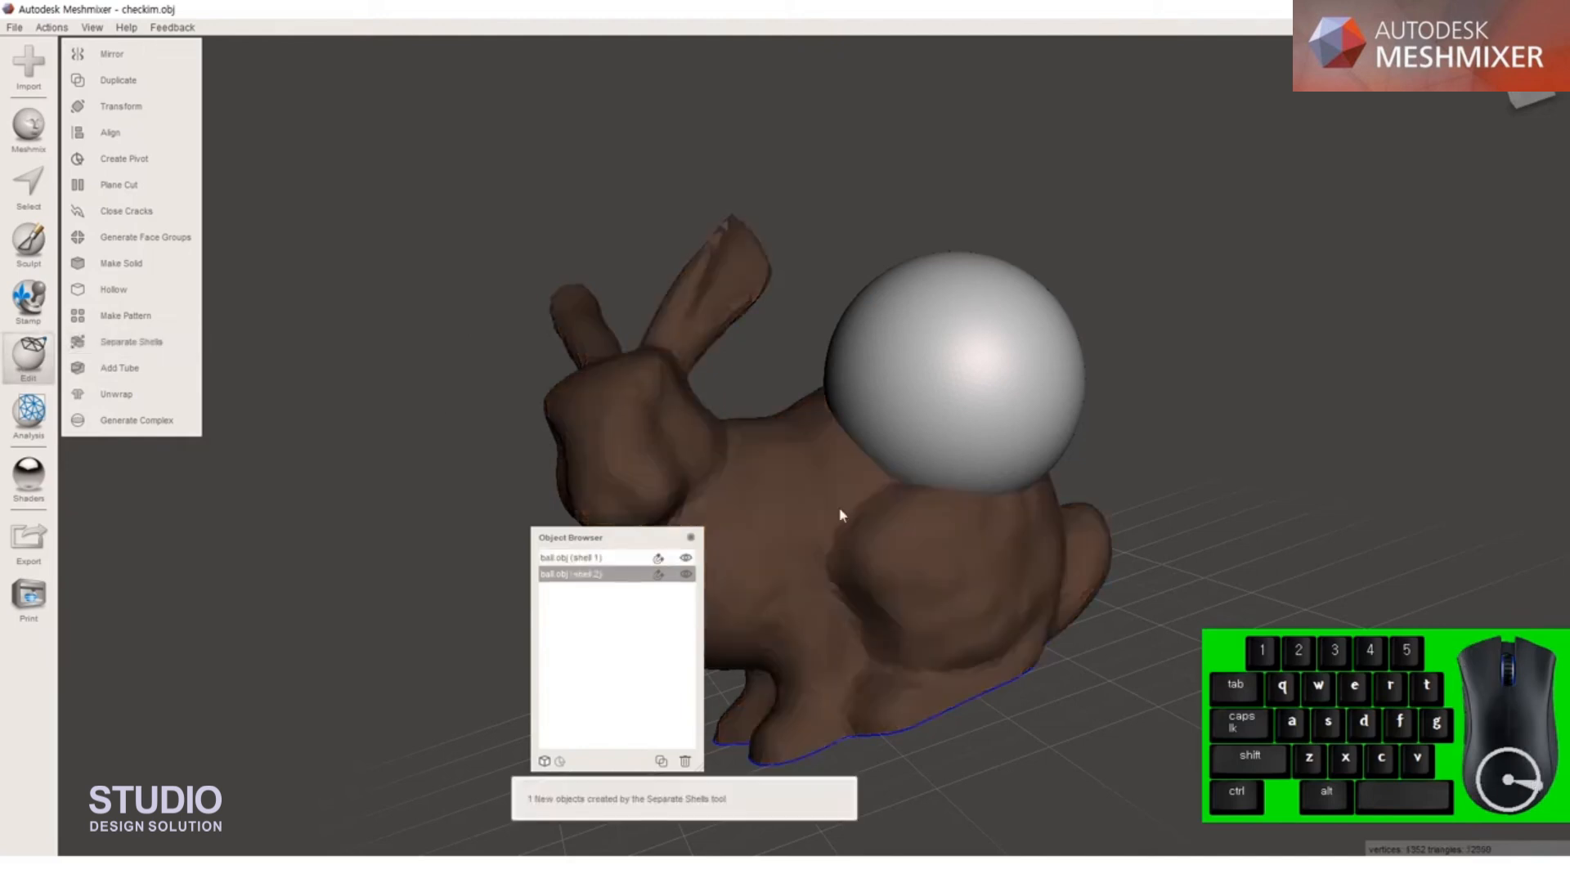
left_click(614, 573)
left_click(615, 573)
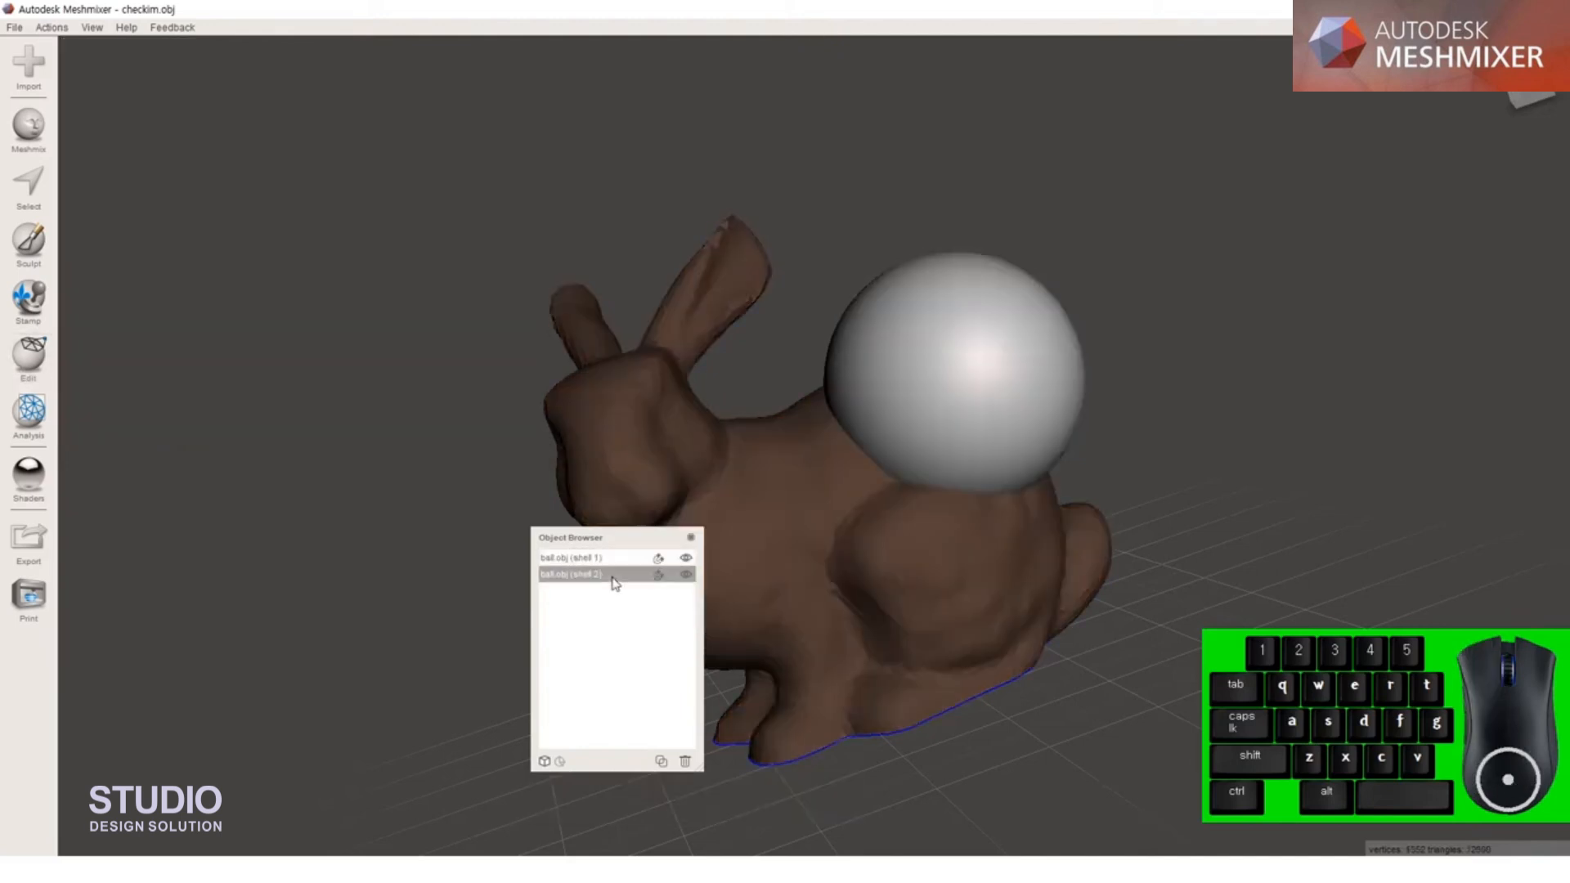
Start a Boolean Union of both shells with the solution mode set to Fast Approximate
left_click(572, 557, "shift")
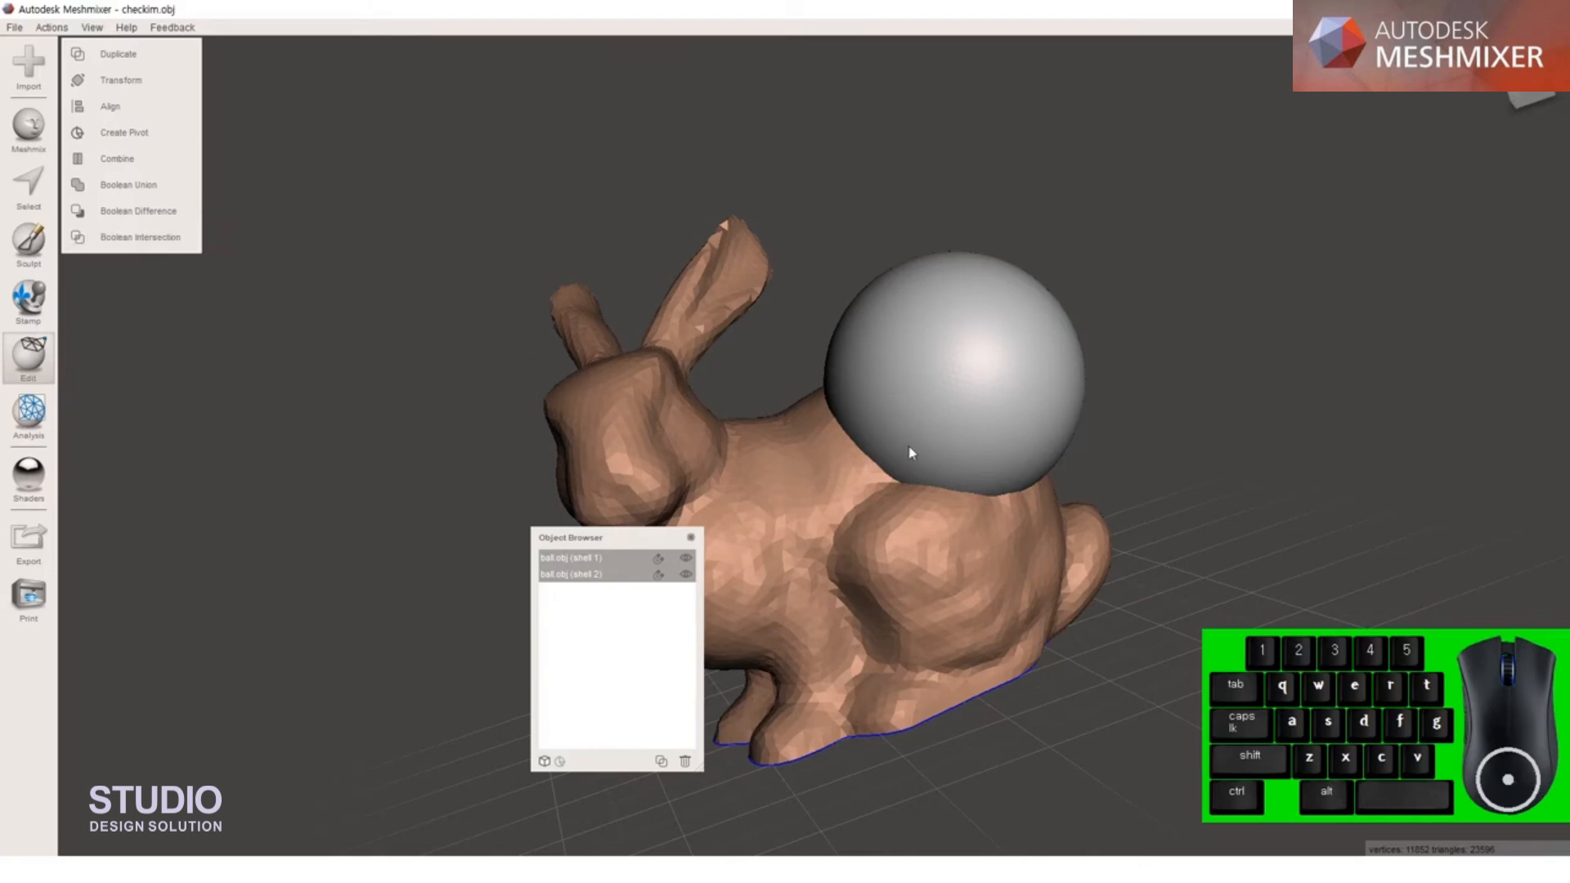
left_click(173, 185)
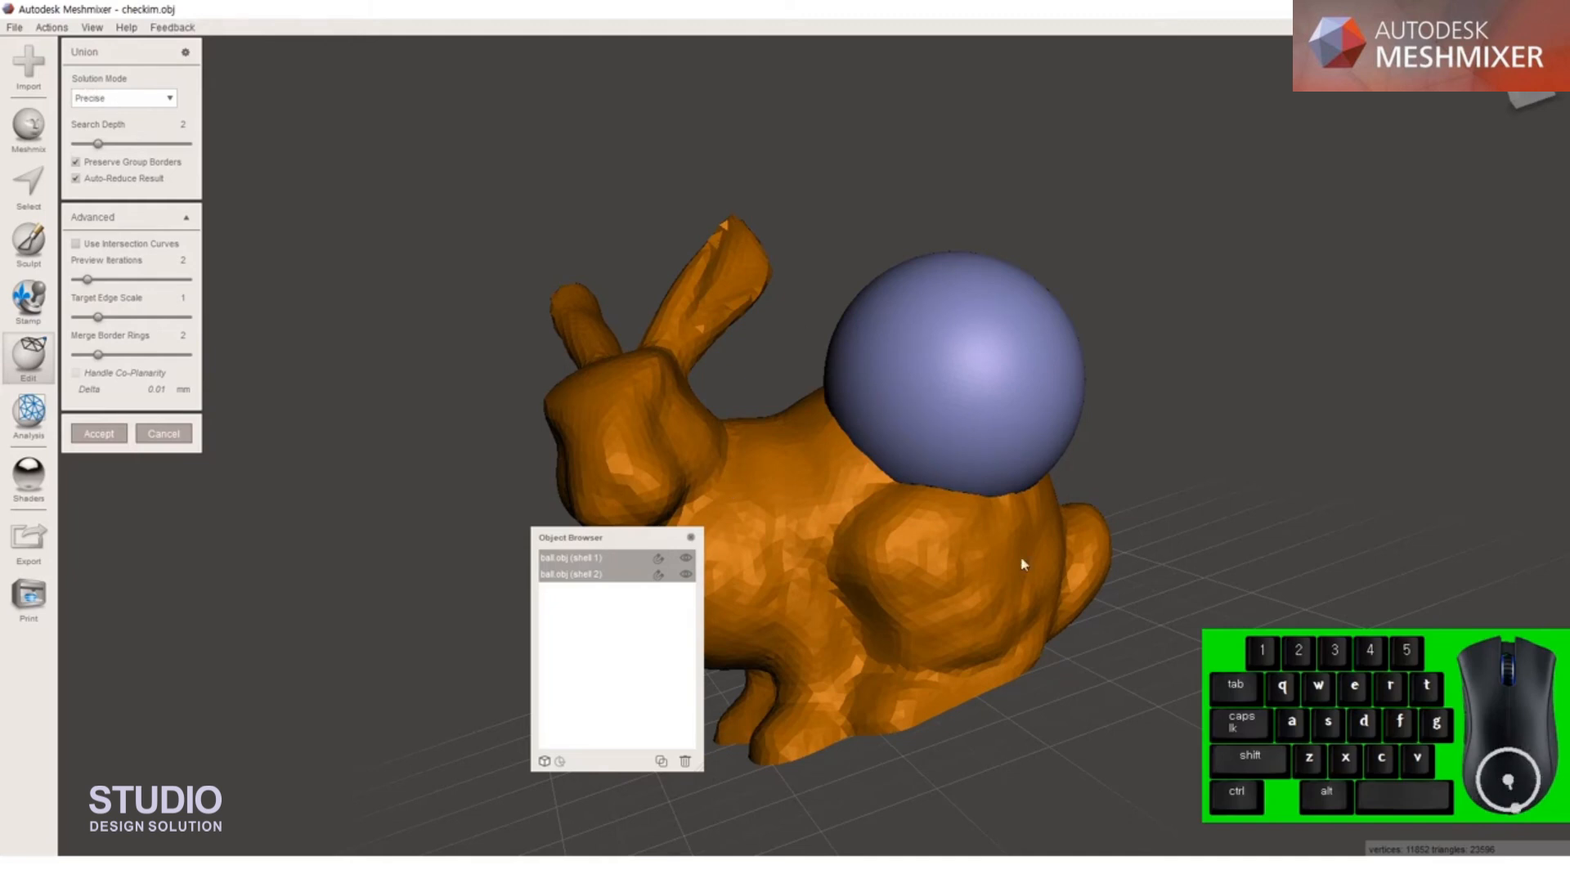
left_click(169, 99)
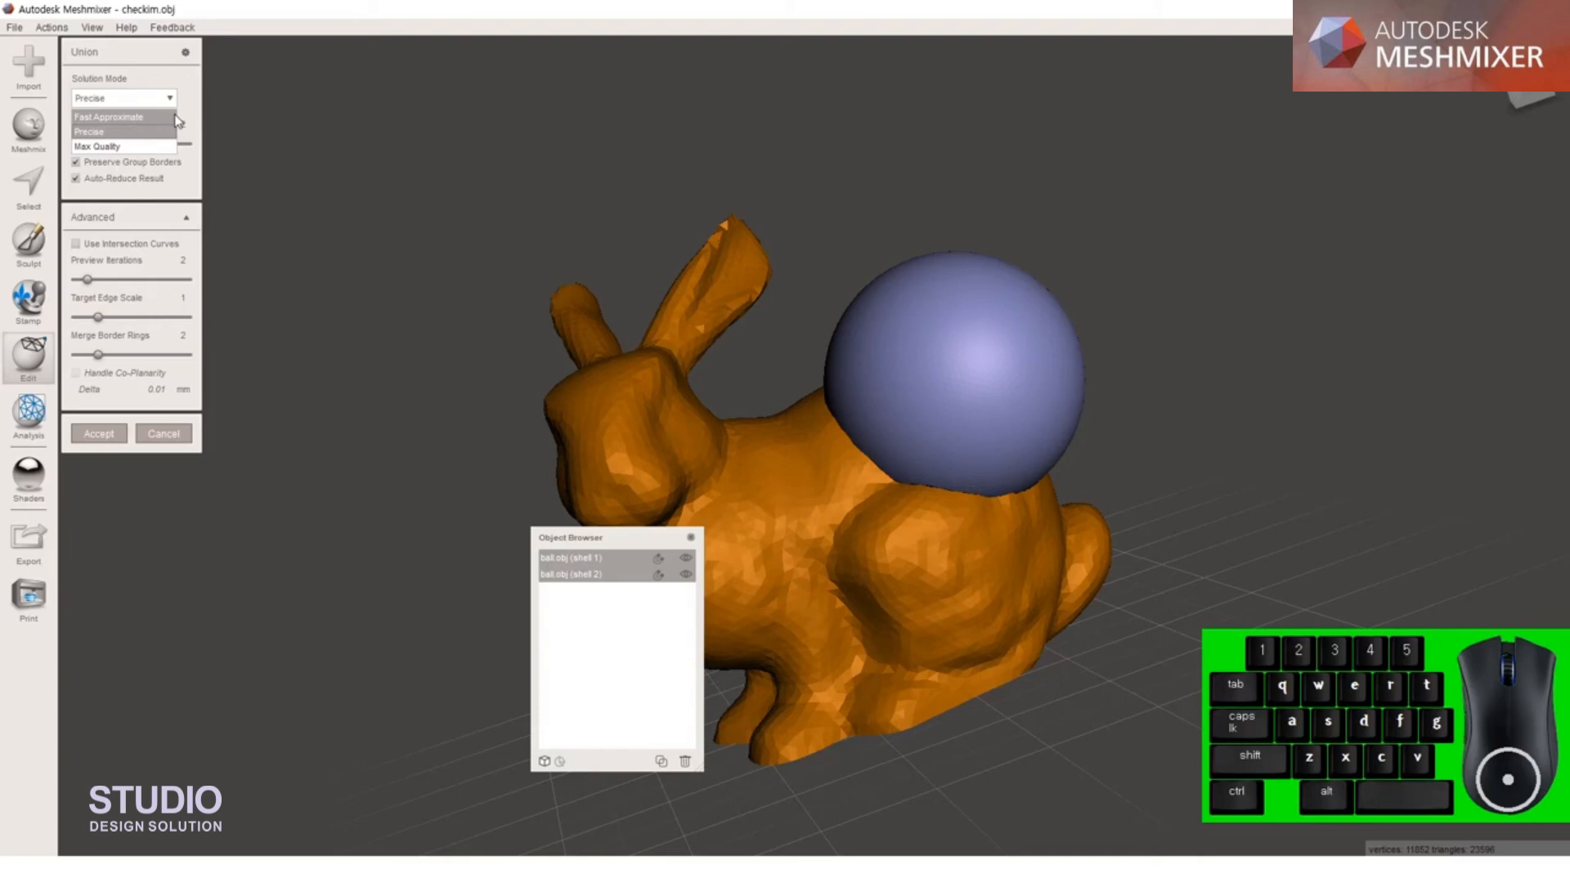
left_click(123, 117)
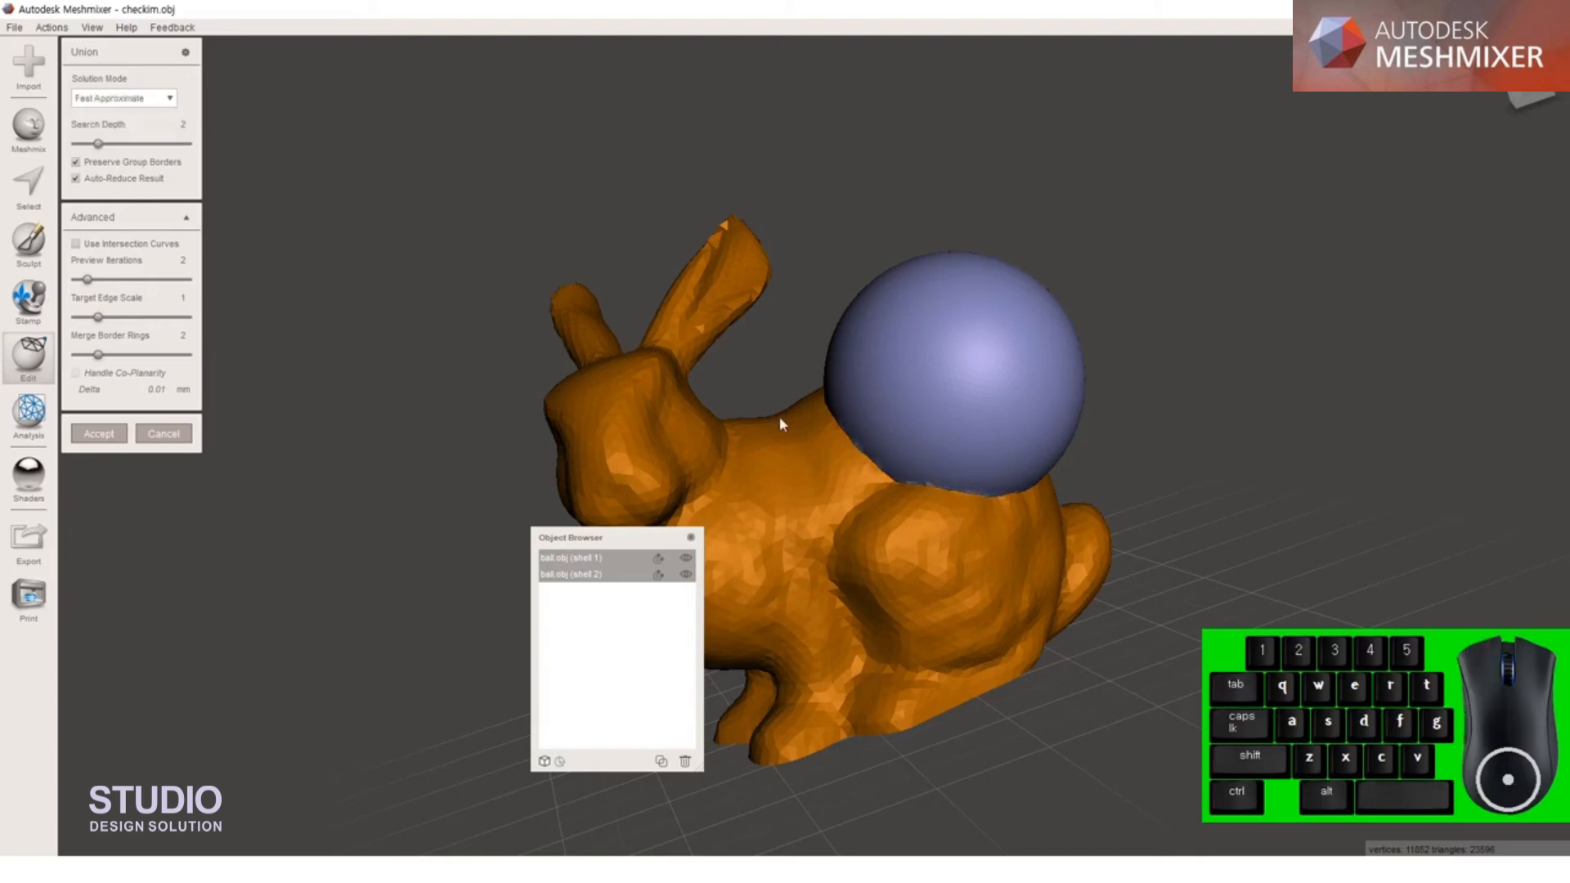
scroll(778, 415, "up", 5)
scroll(973, 479, "up", 2)
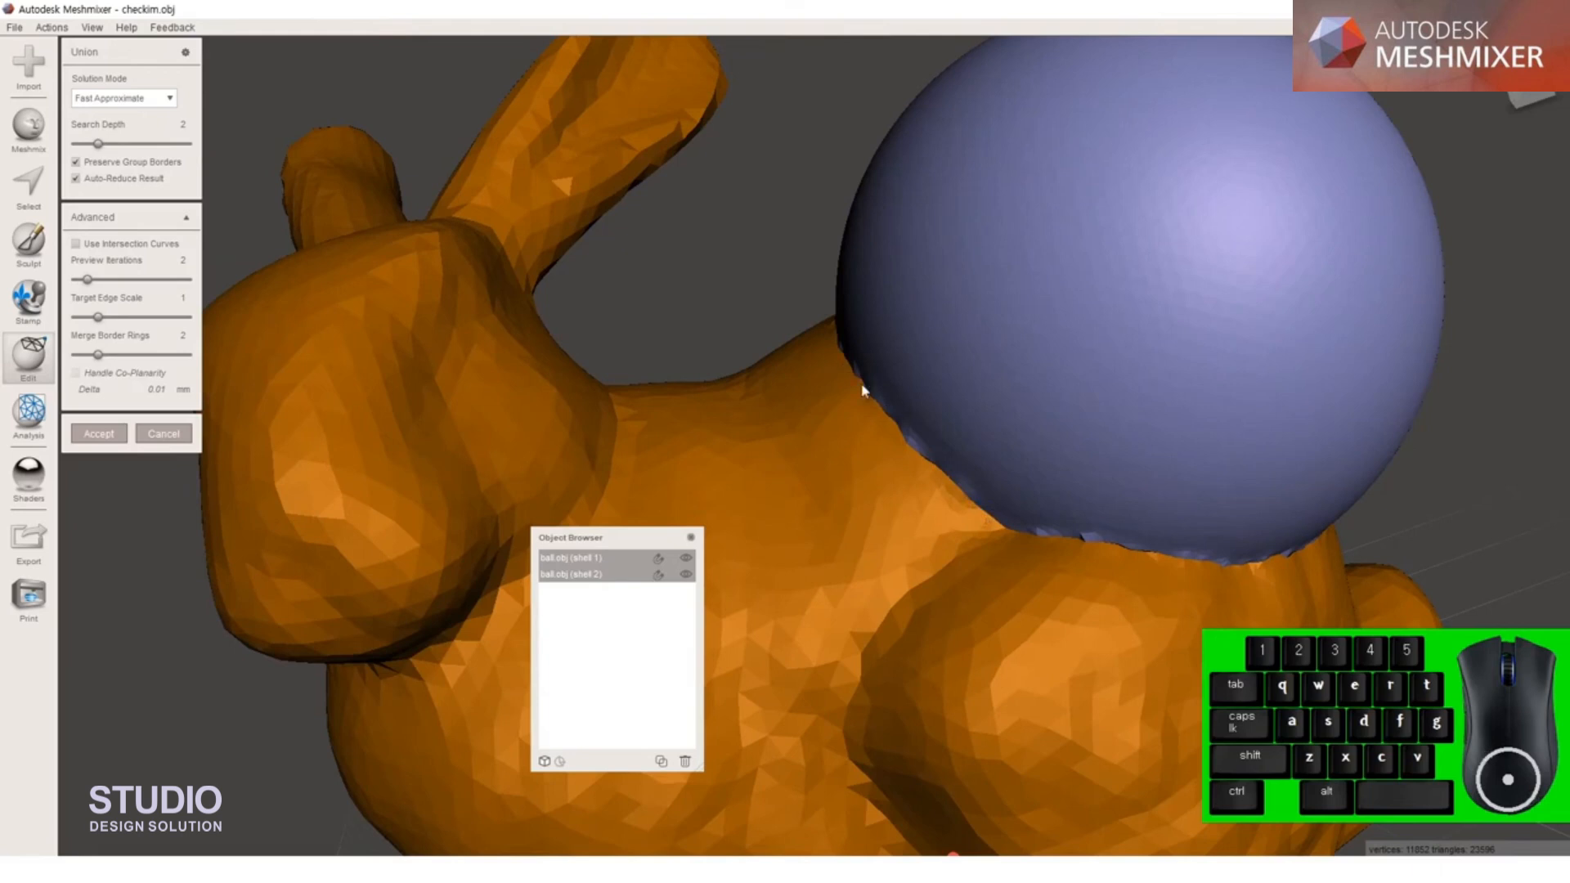
Compare the Precise and Max Quality solution modes for the union, ending on Precise
left_click(159, 100)
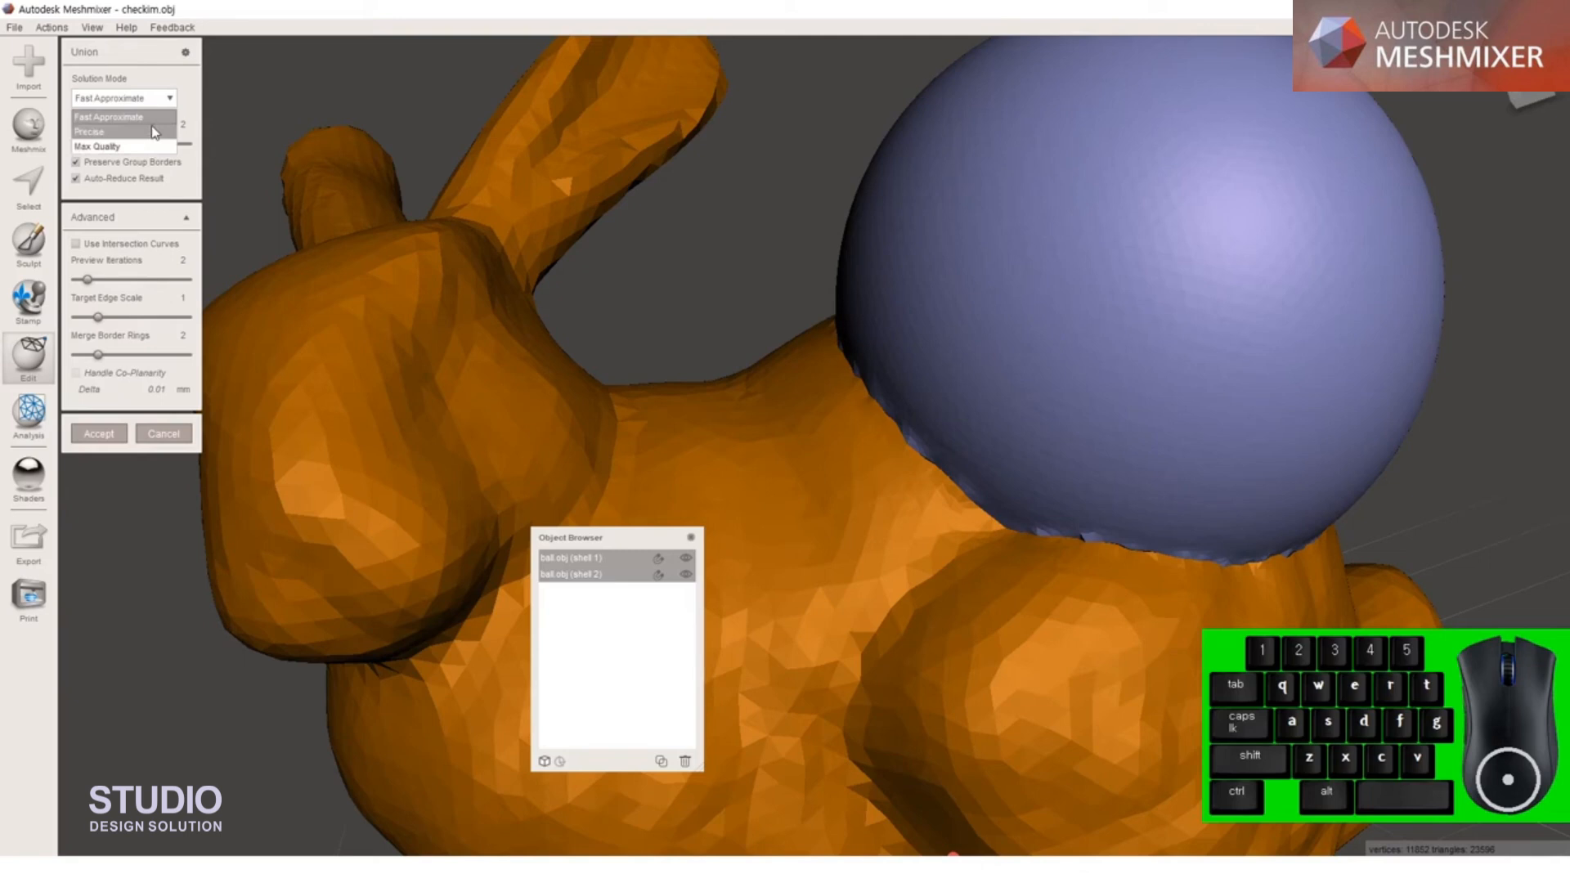
left_click(150, 133)
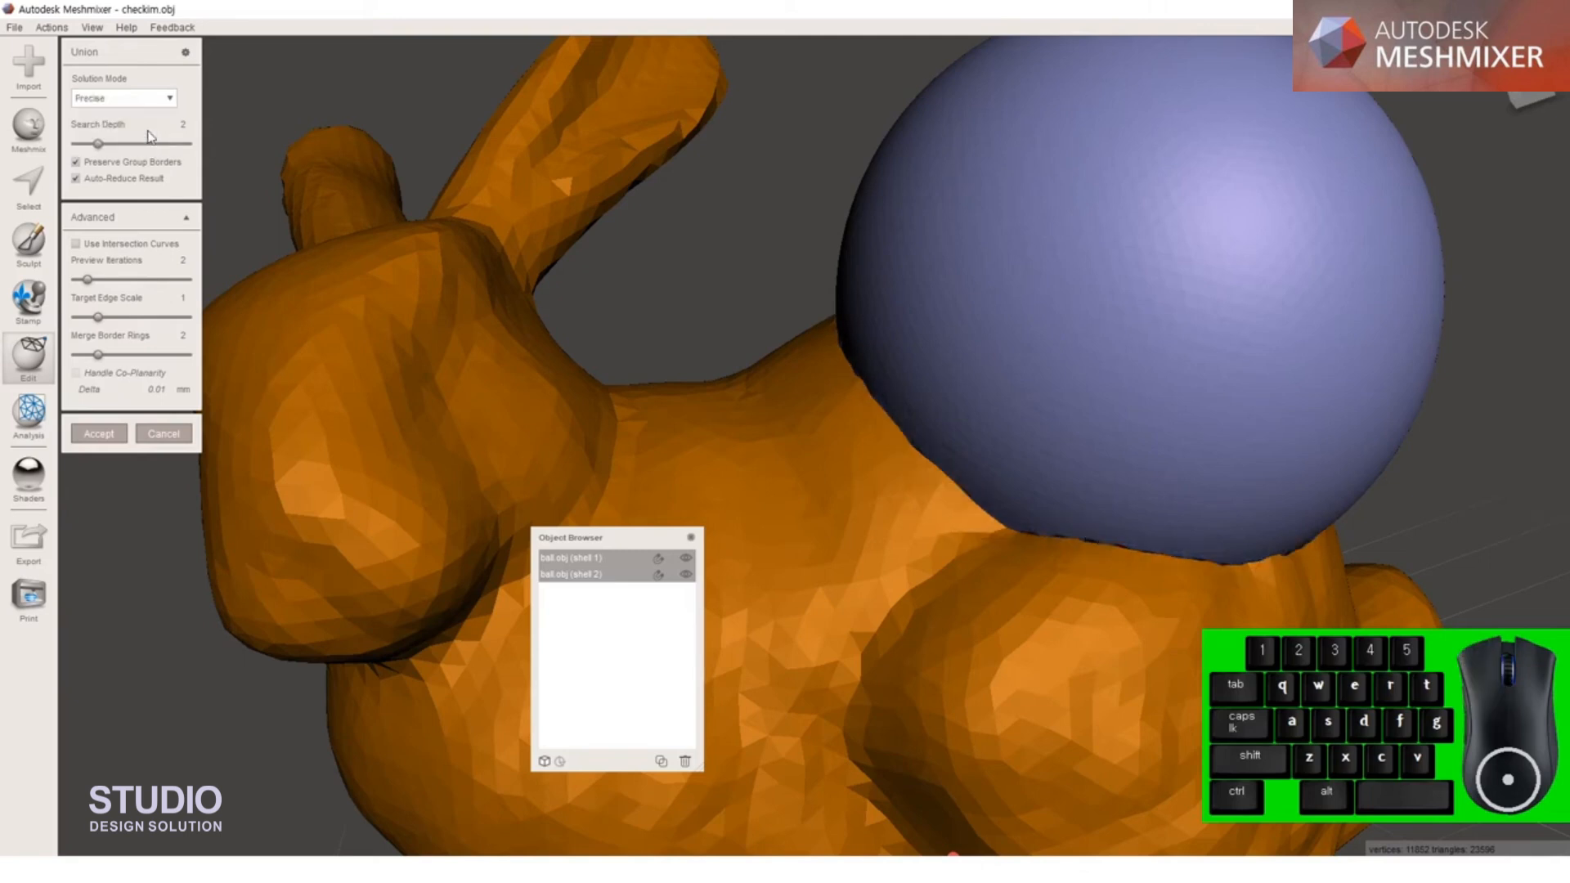
left_click(153, 102)
left_click(151, 147)
left_click(147, 100)
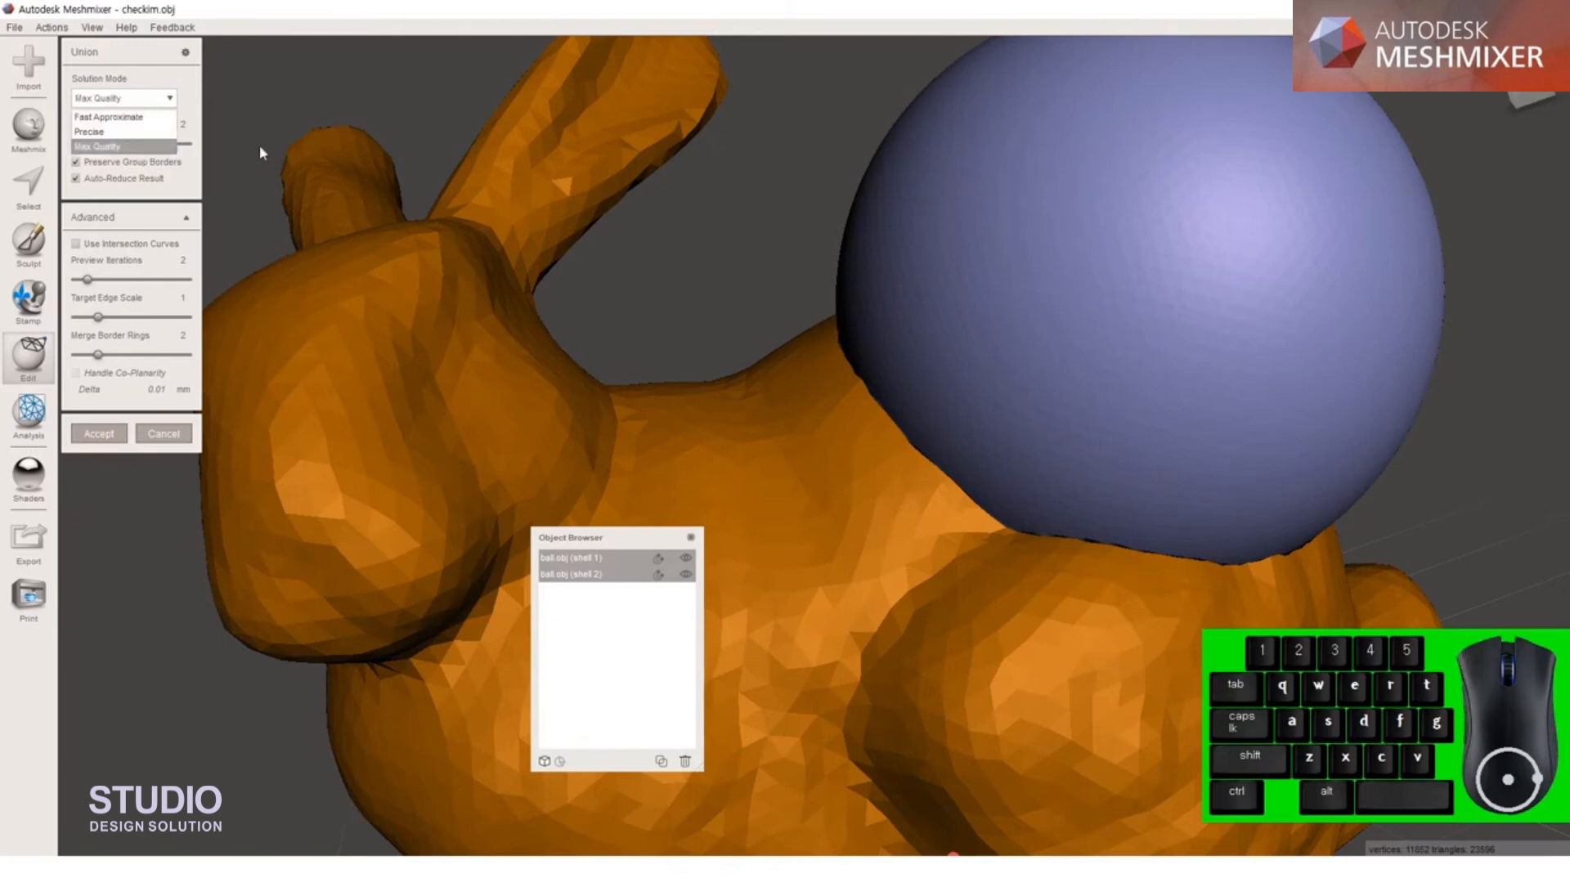
left_click(92, 132)
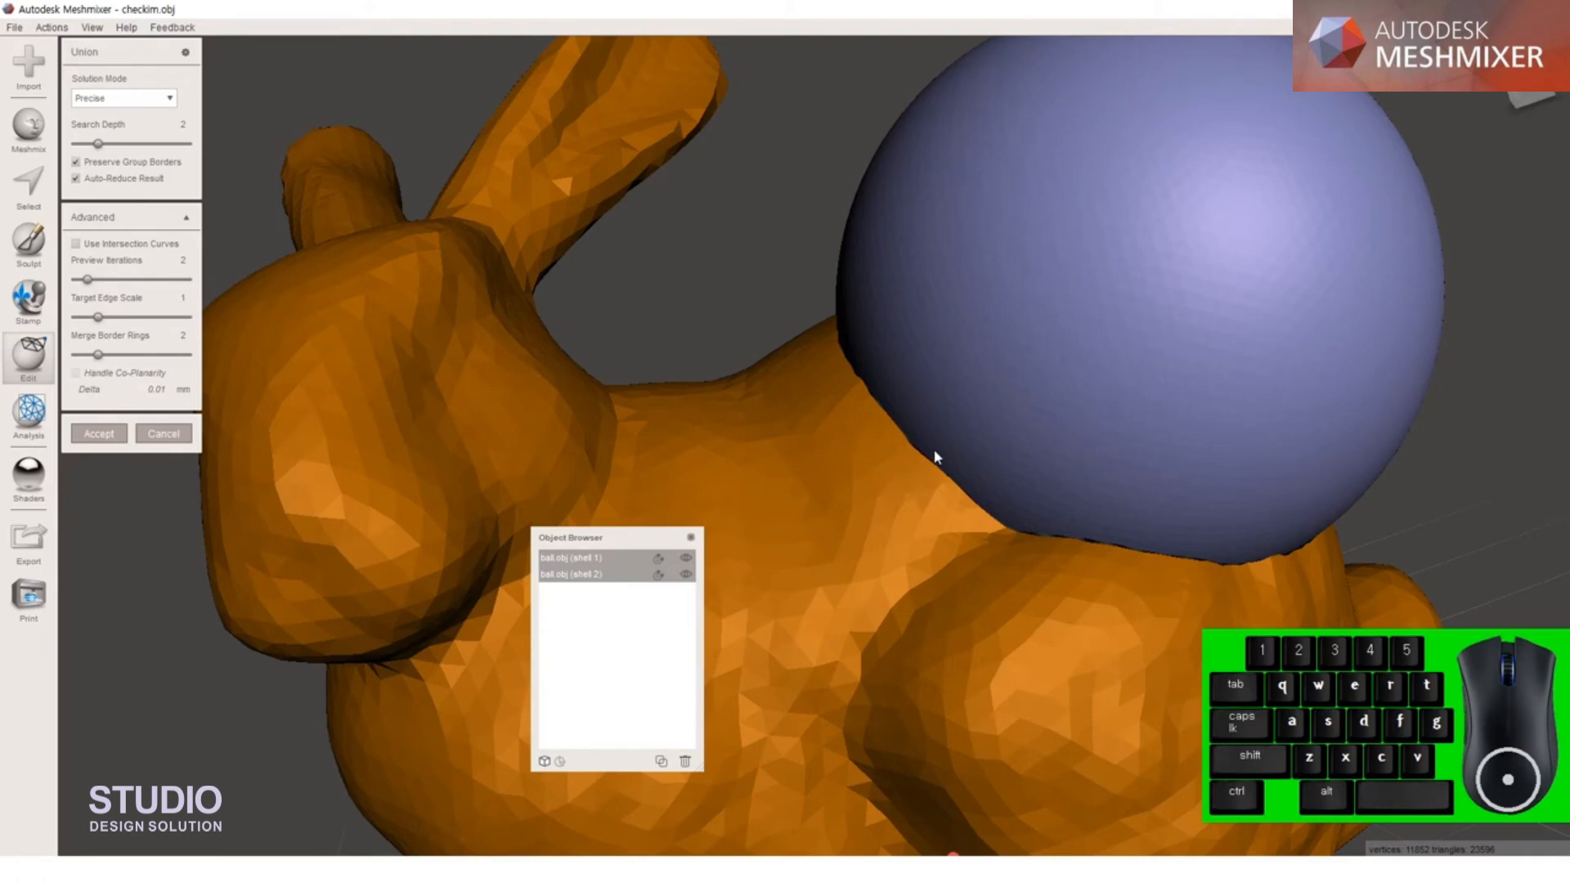
With the mesh wireframe shown, set the union's Search Depth to 4 and turn off Auto-Reduce Result
key("w")
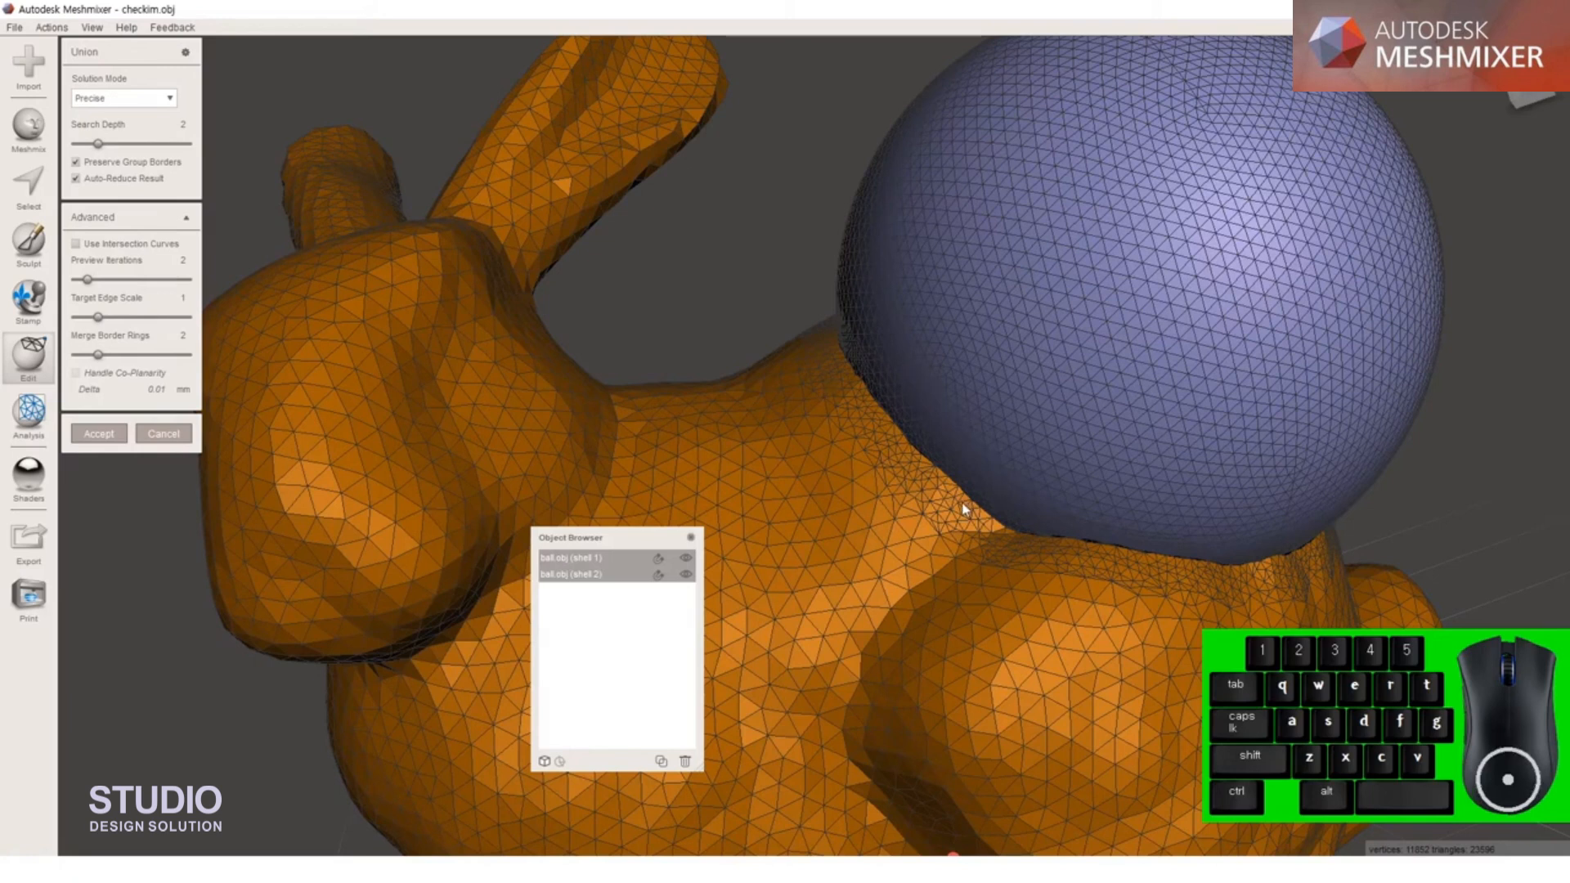
scroll(958, 503, "down", 3)
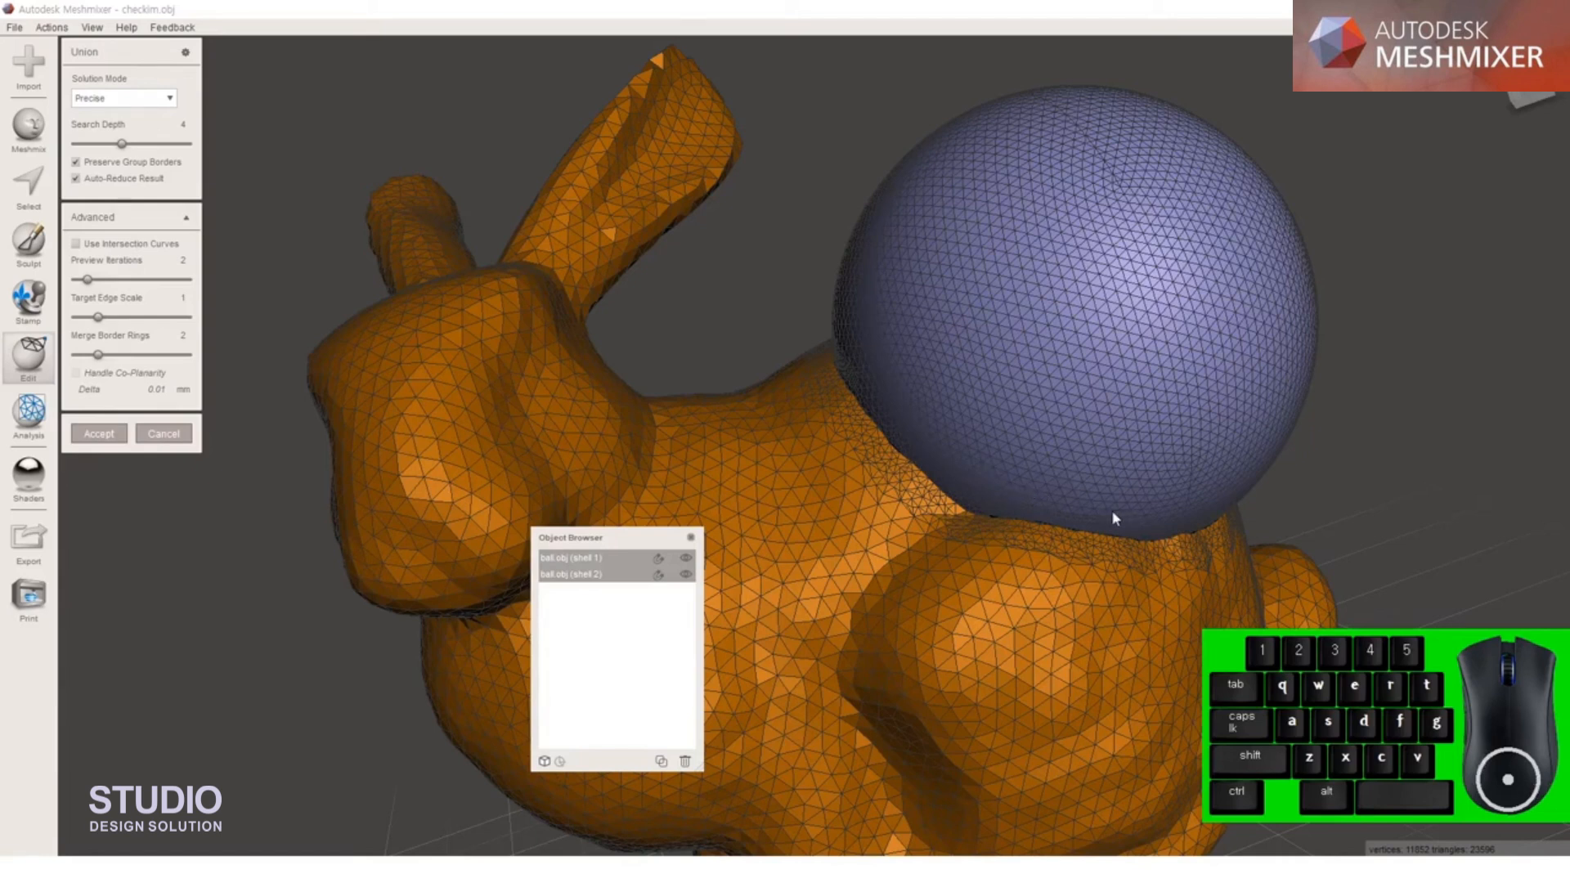
left_click(75, 179)
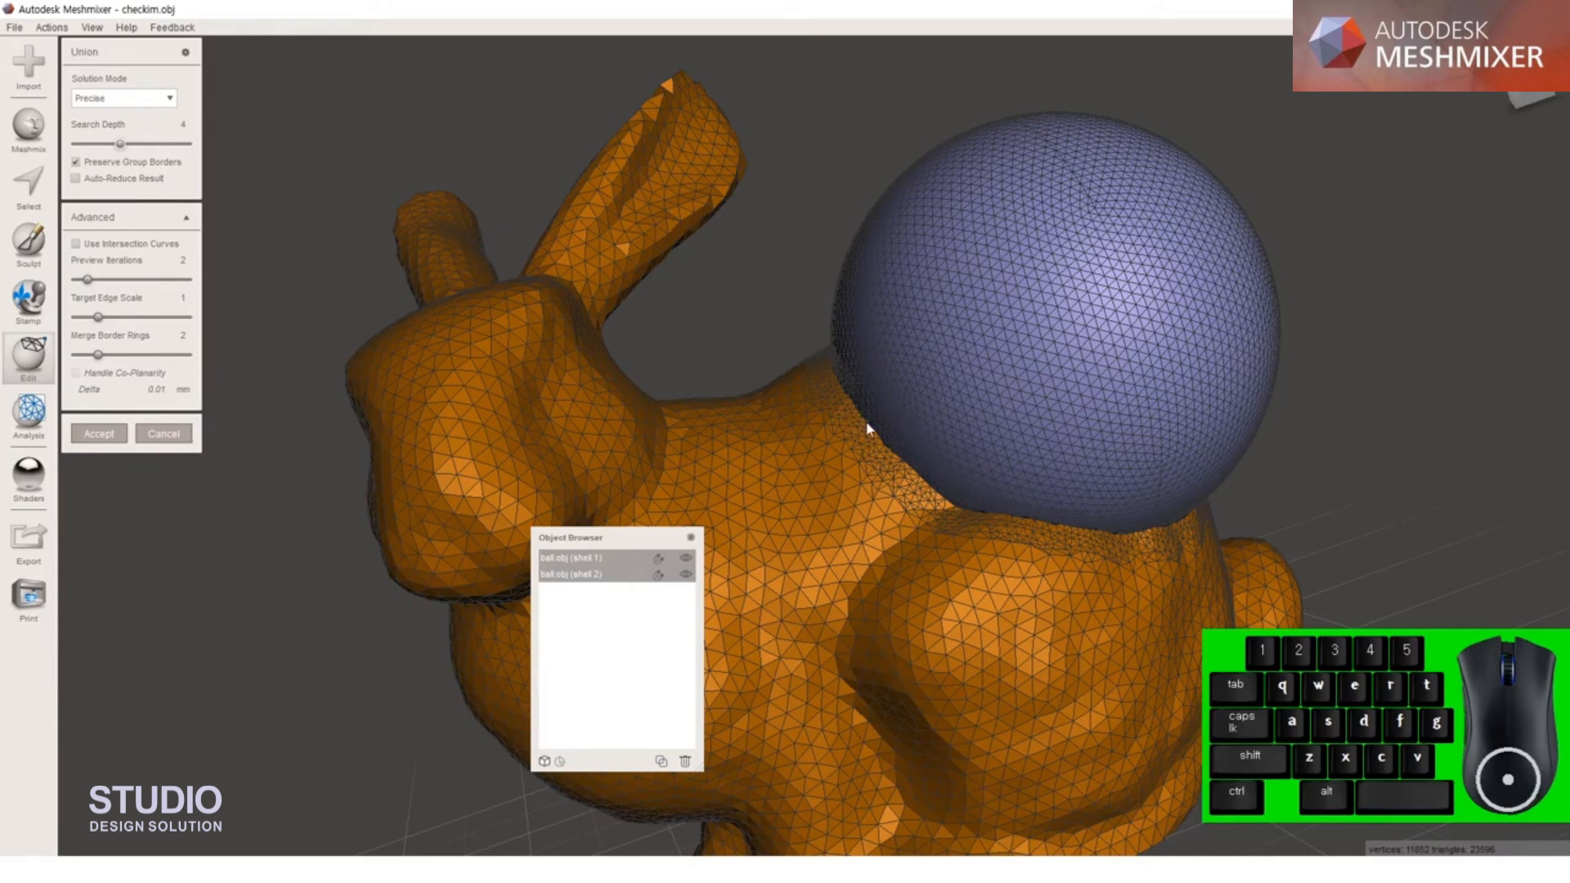
Turn on Use Intersection Curves for the union and set Preview Iterations to 4
scroll(840, 396, "up", 5)
scroll(1019, 423, "up", 2)
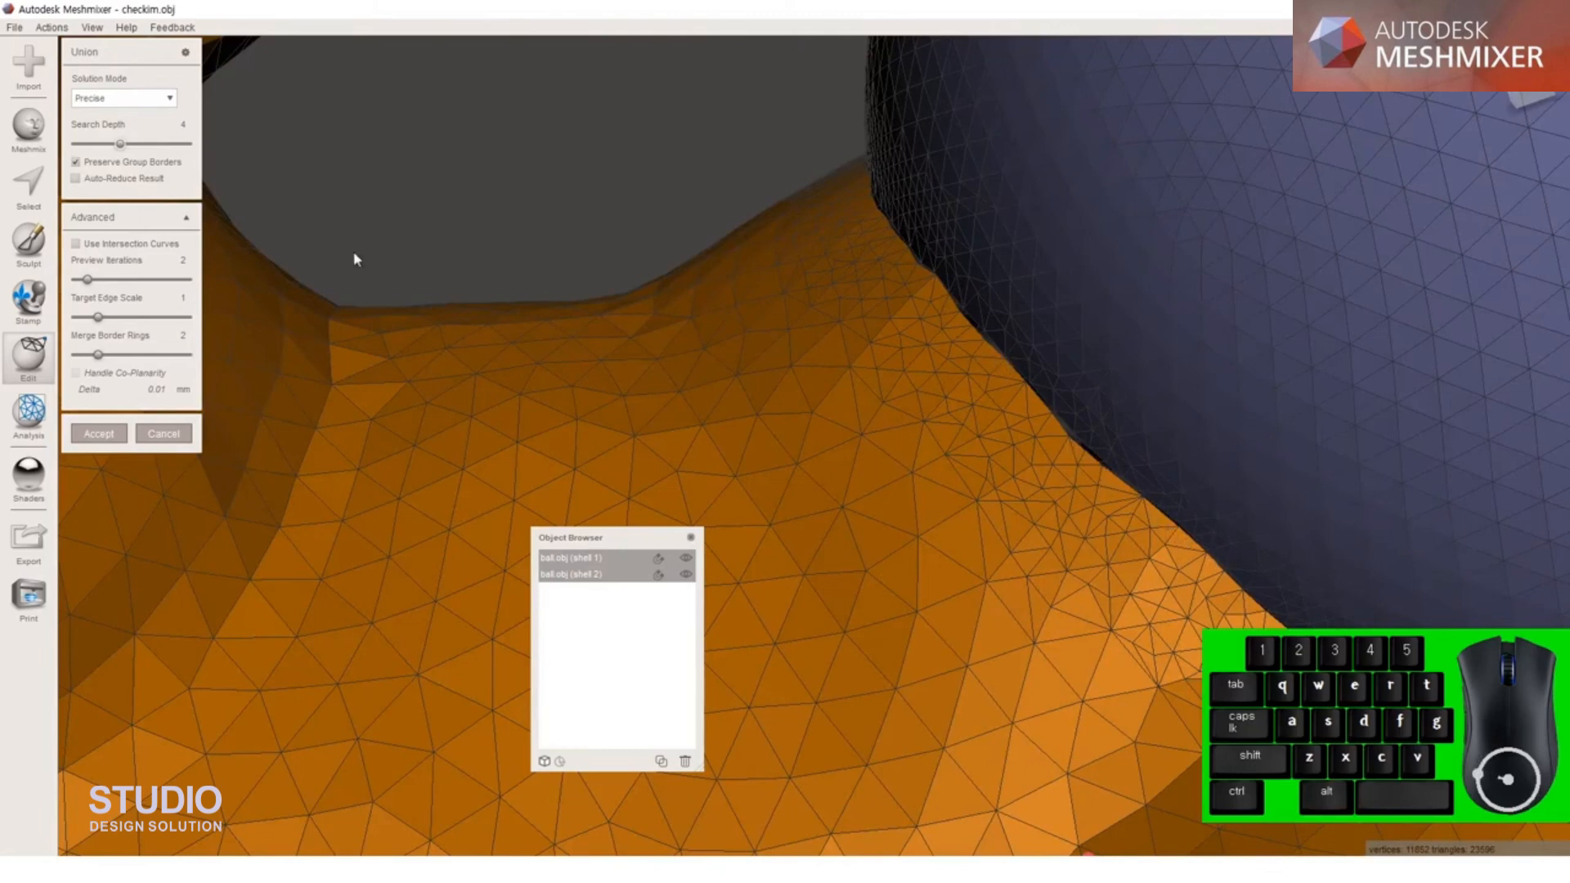
left_click(75, 245)
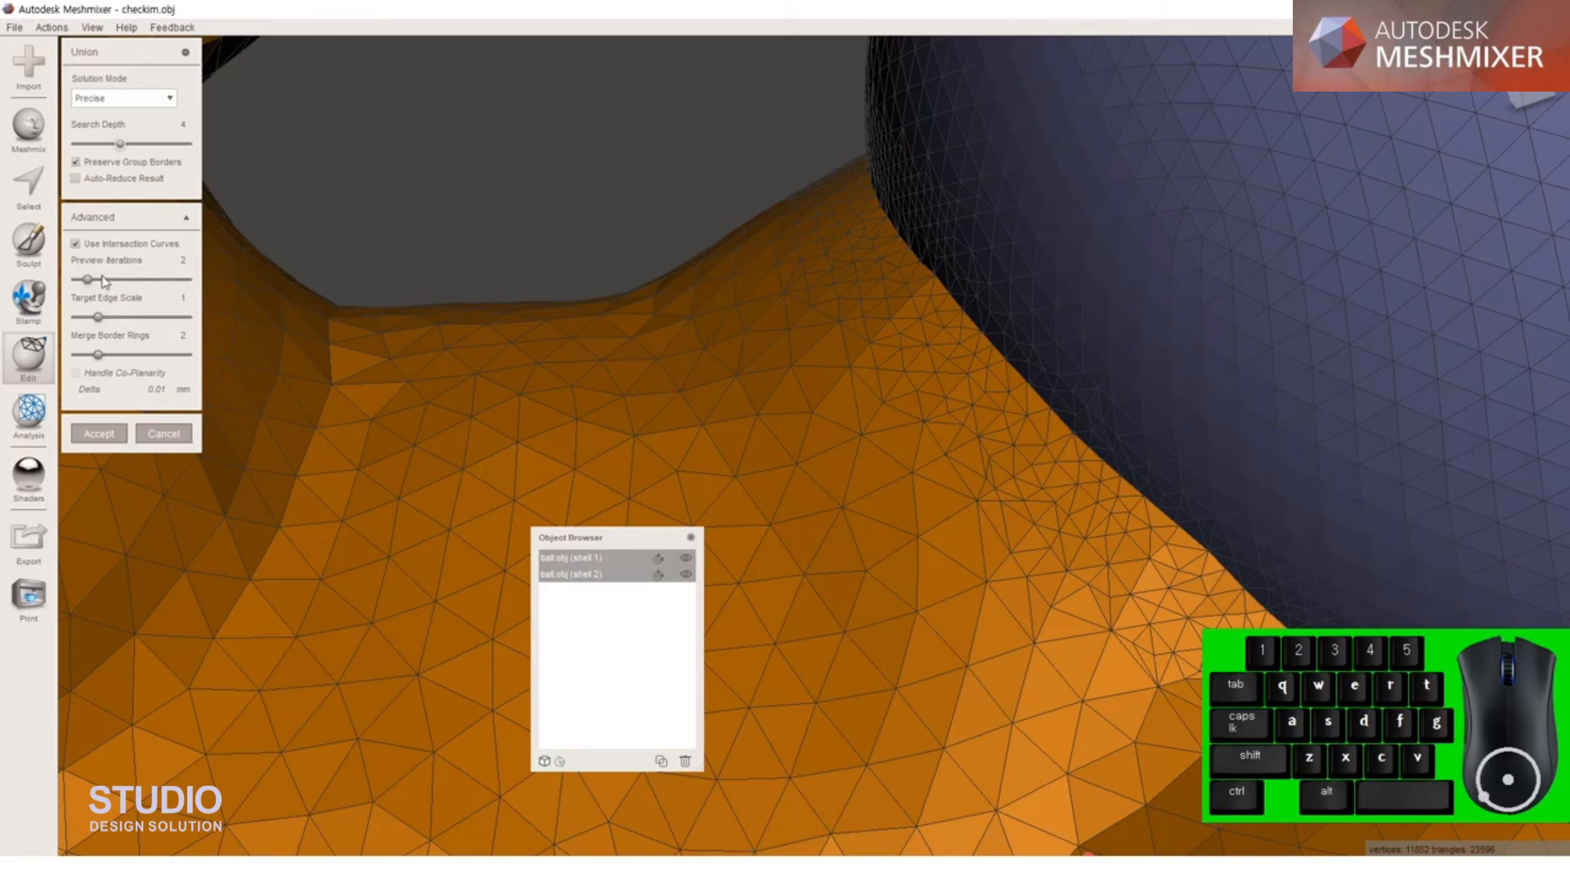
mouse_move(88, 283)
left_mouse_down()
mouse_move(107, 281)
mouse_move(49, 280)
mouse_move(157, 292)
mouse_move(106, 290)
left_mouse_up()
left_click_drag(105, 280, 76, 284)
left_click_drag(90, 282, 99, 282)
scroll(1051, 327, "up", 2)
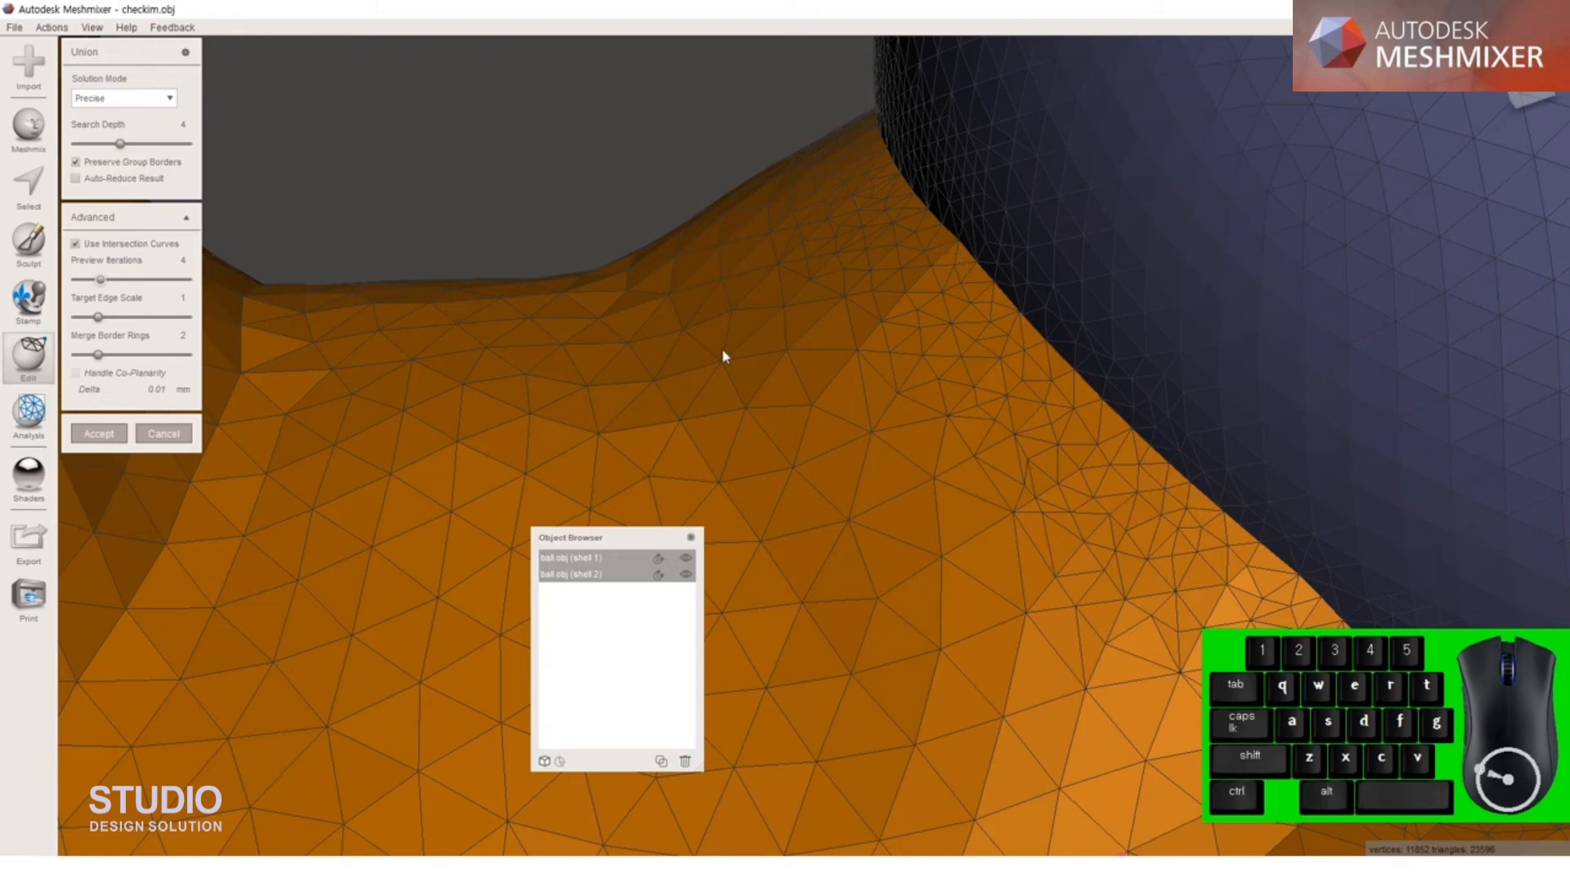
Try a Target Edge Scale of 0.33 with Merge Border Rings at 4 for the union
left_click_drag(97, 321, 74, 325)
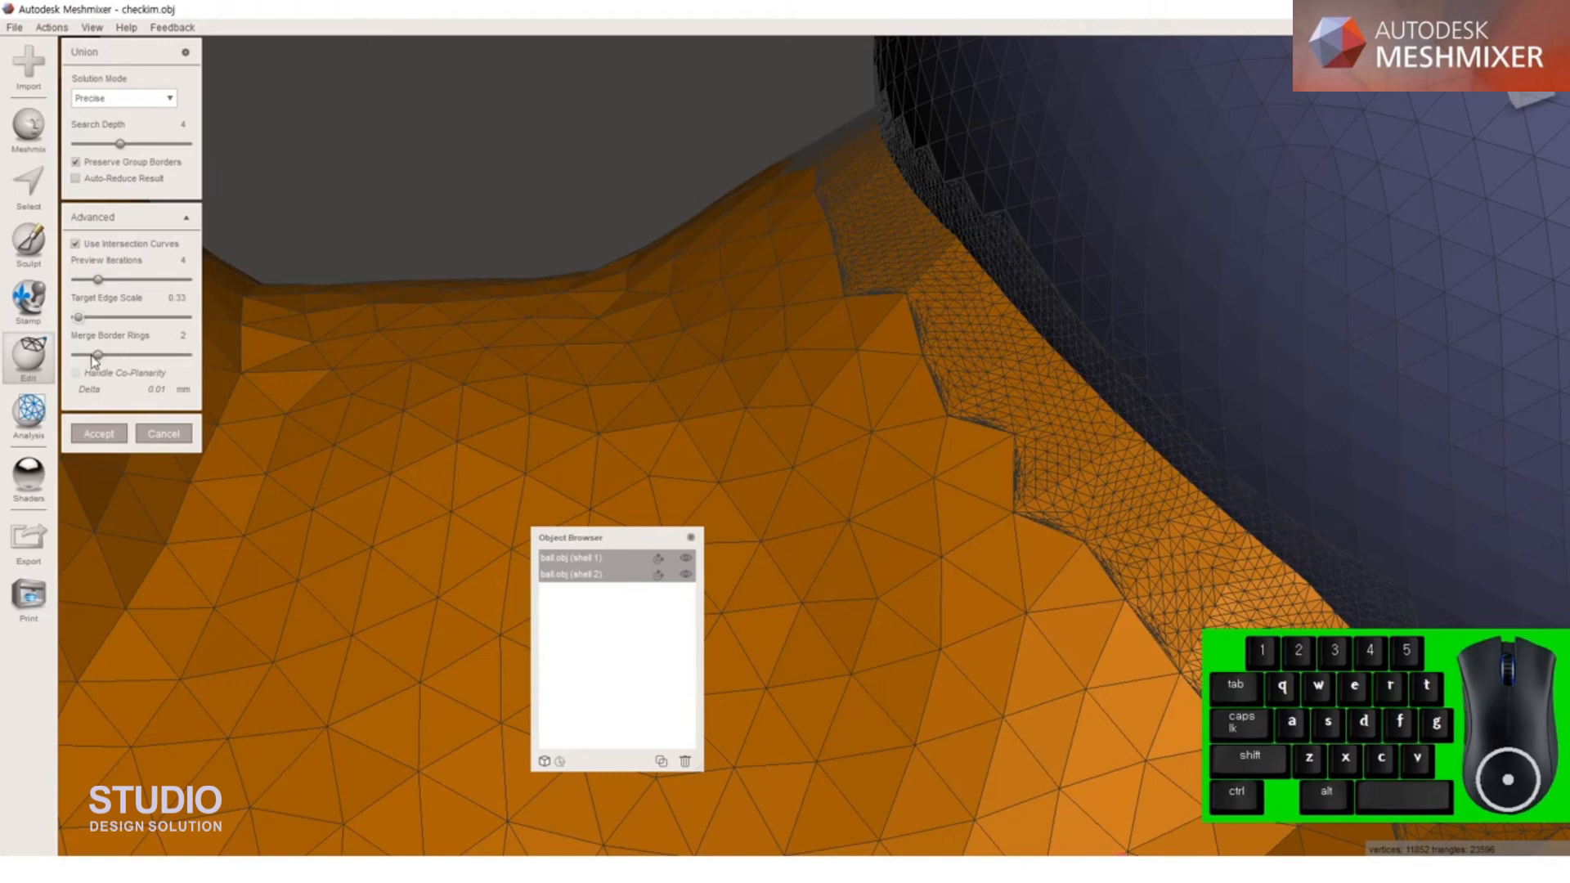
left_click_drag(94, 360, 87, 358)
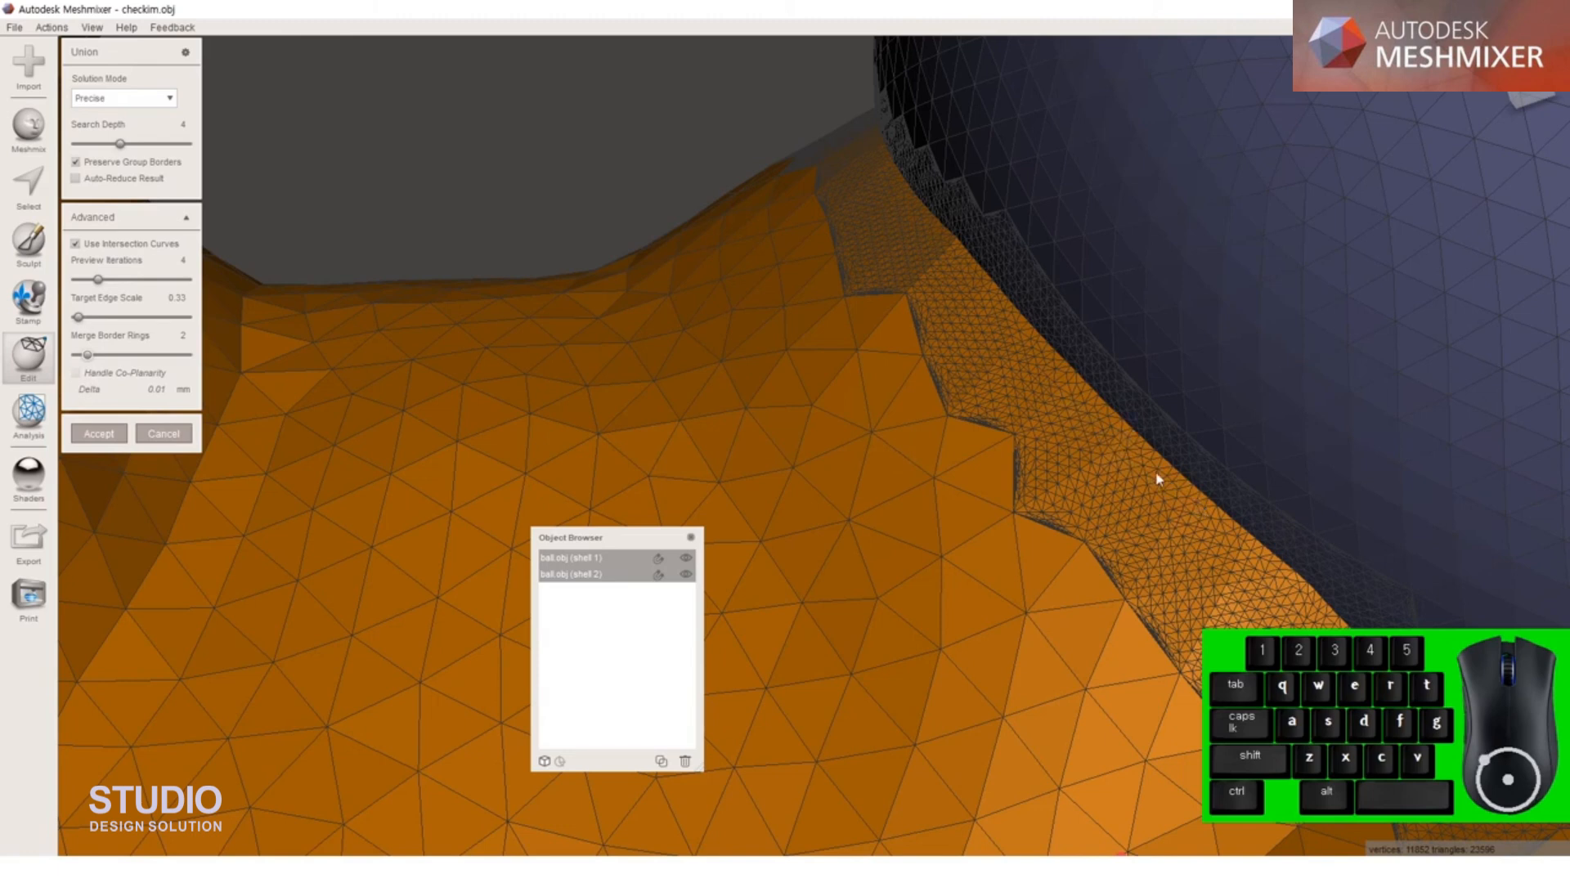
left_click_drag(88, 355, 144, 362)
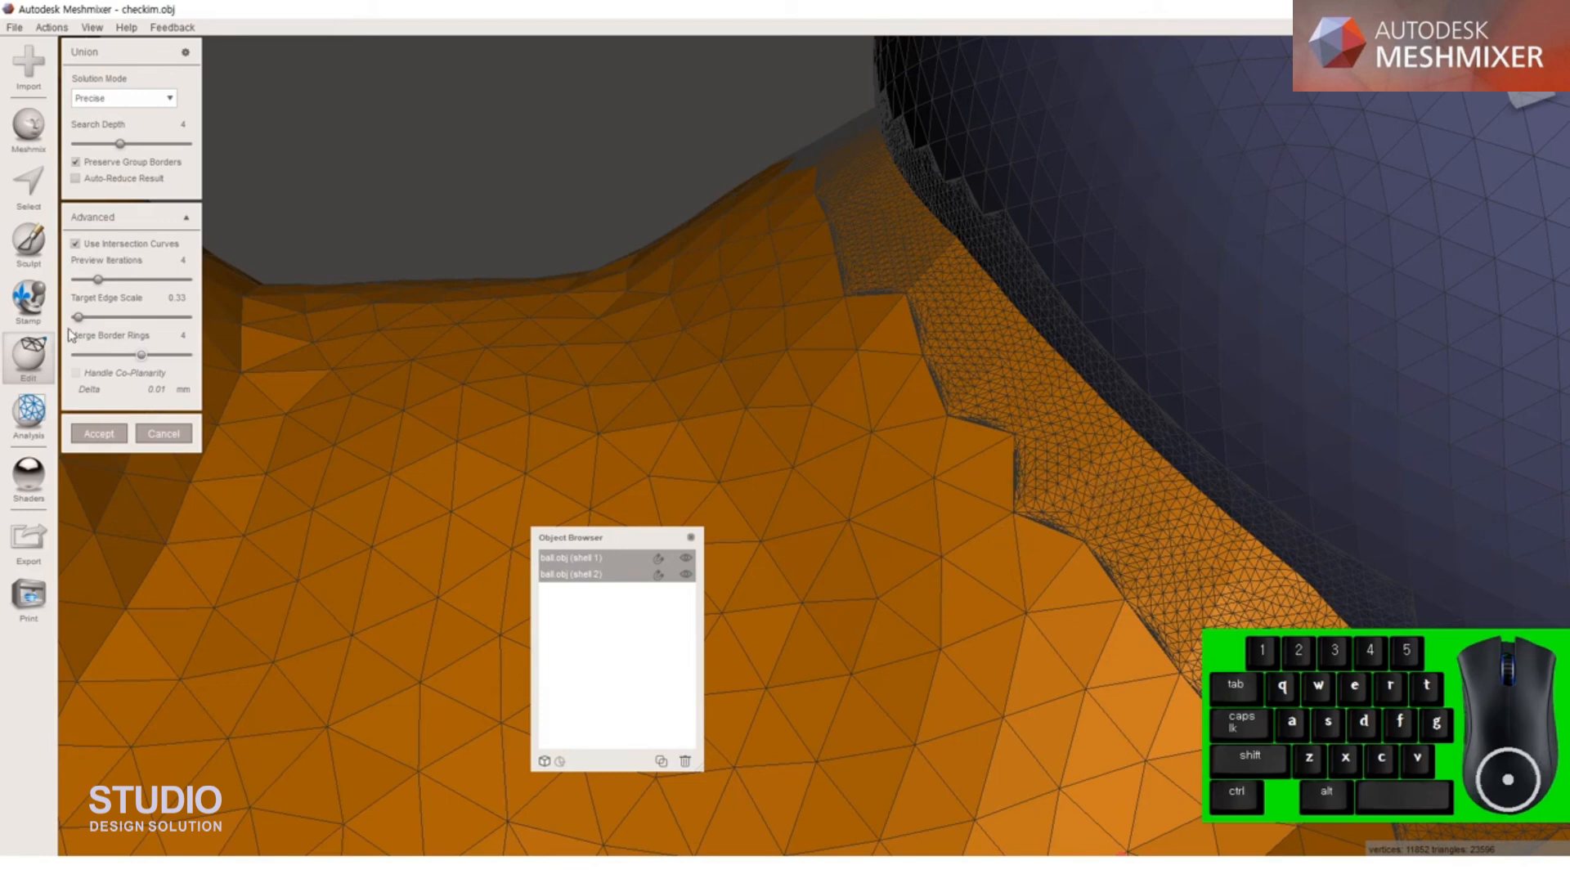
Set Target Edge Scale to 1 and compare Merge Border Rings values of 6 and 1, ending on 1
left_click(164, 301)
double_click(164, 301)
type("1")
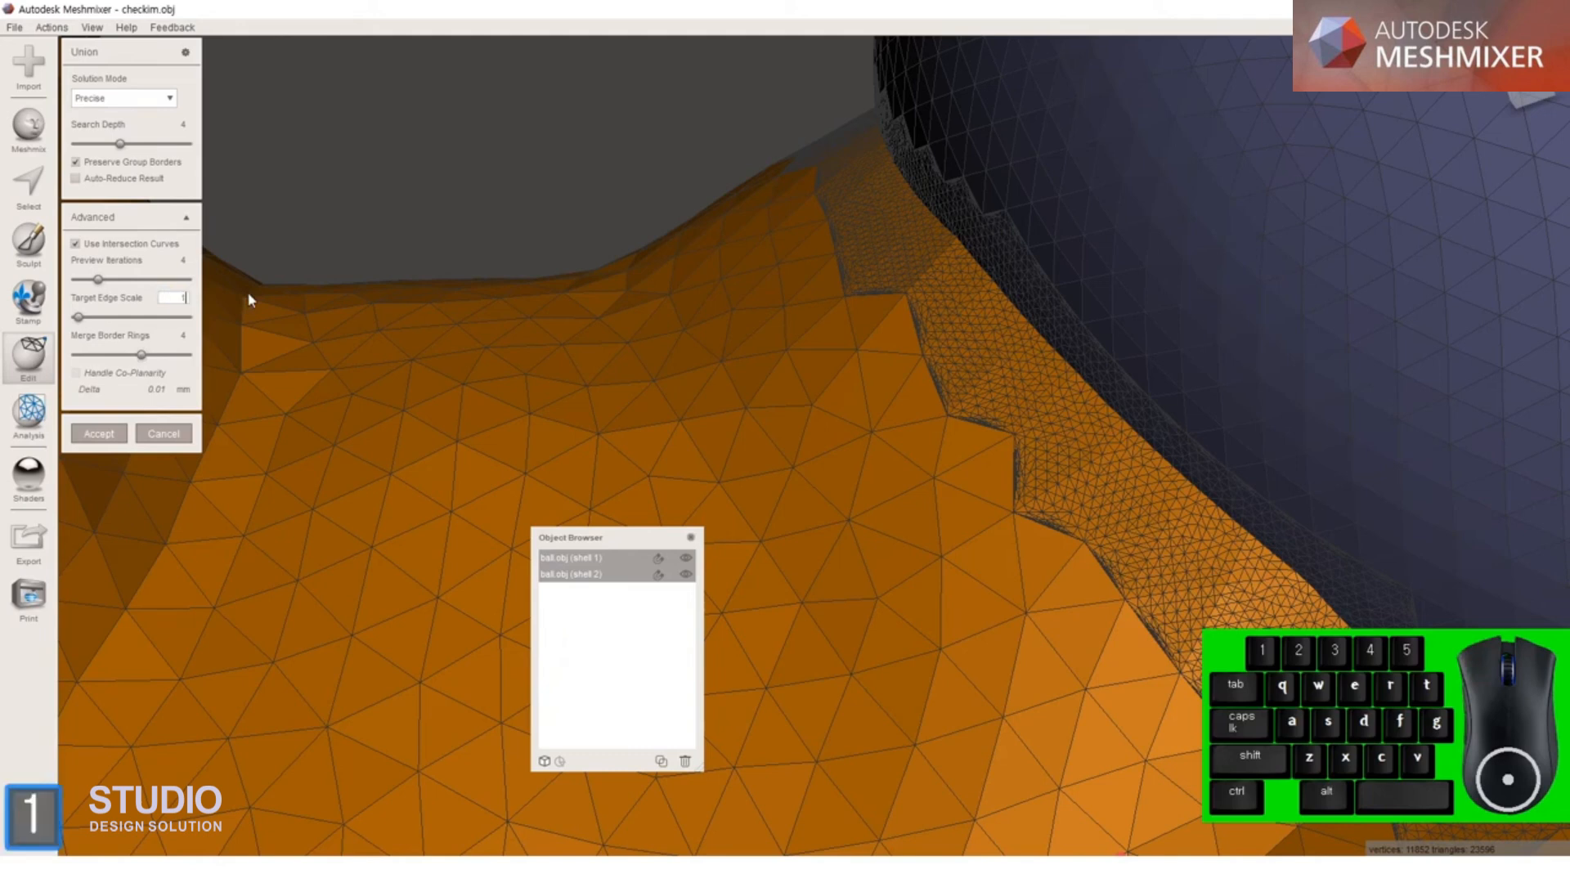
left_click(183, 337)
left_click_drag(112, 364, 220, 365)
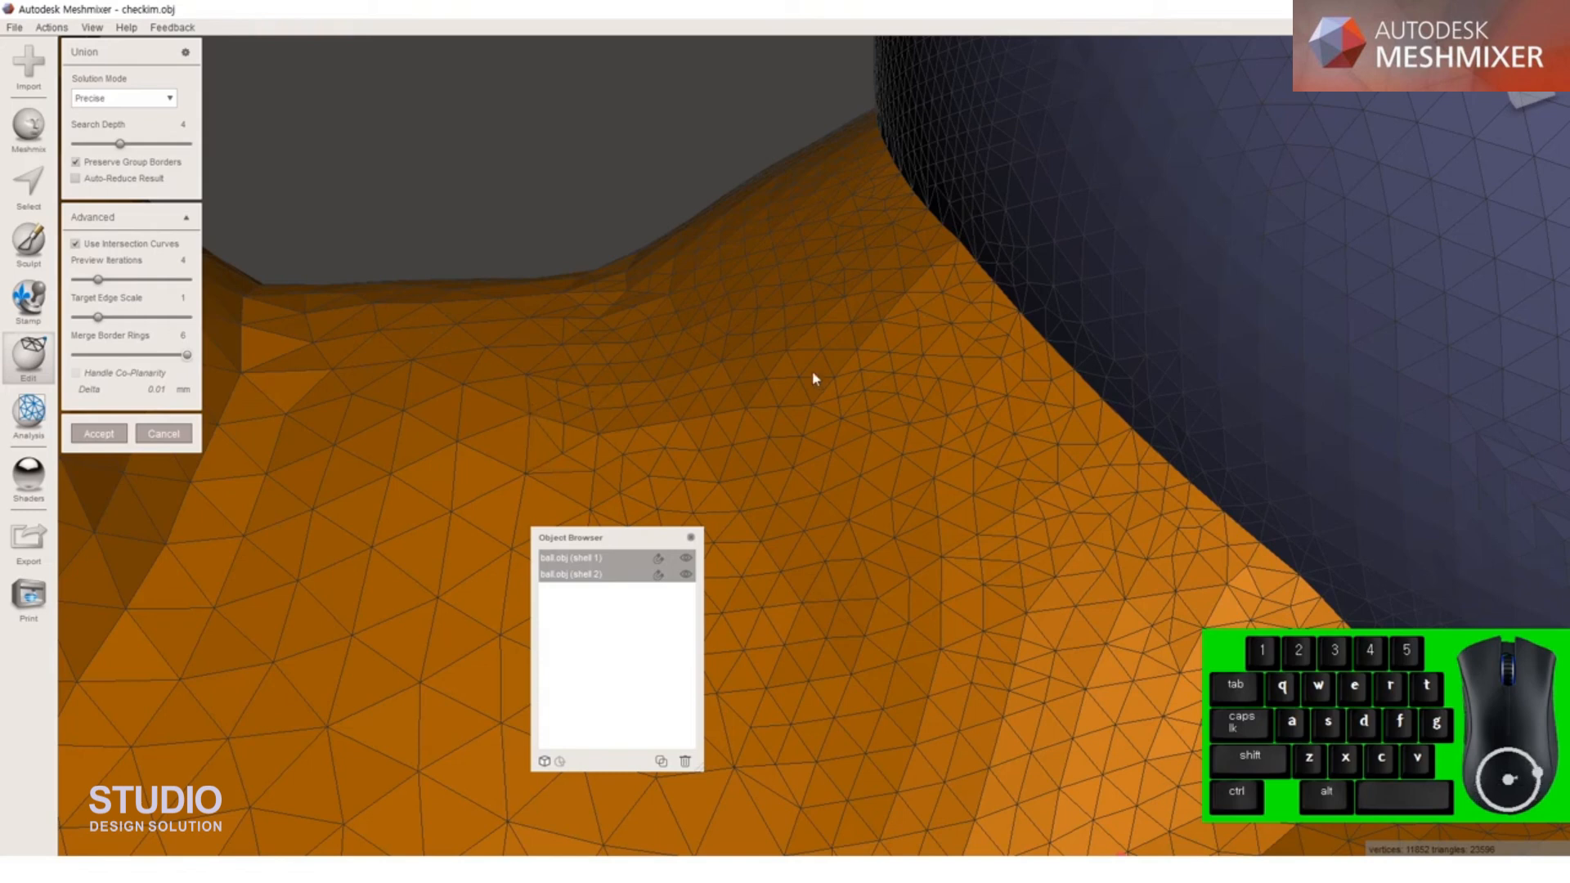
left_click_drag(189, 359, 18, 379)
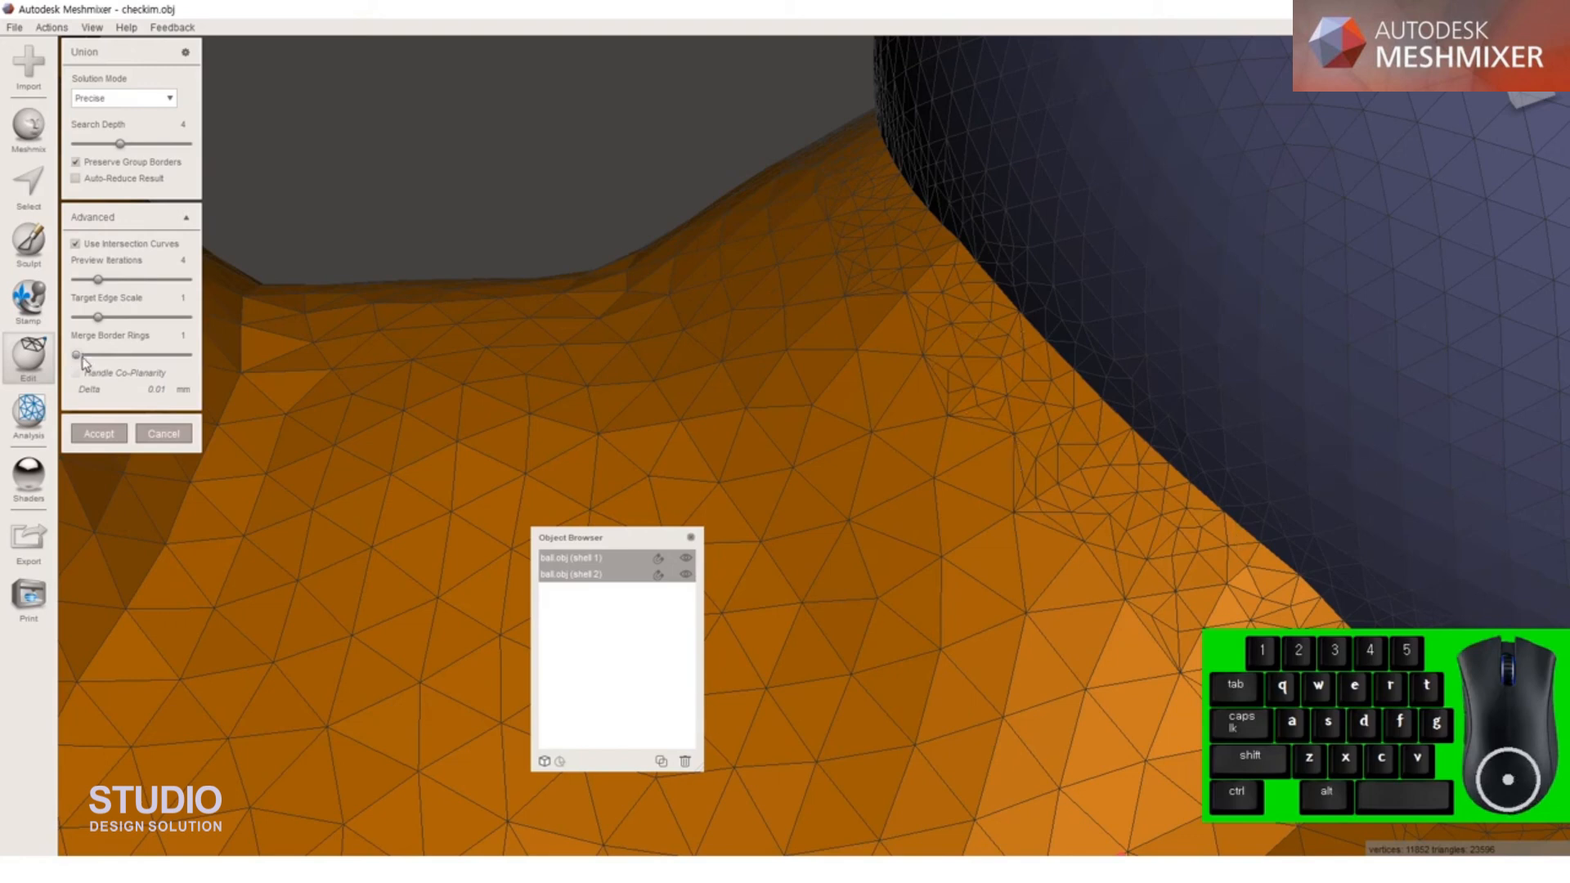
Try Merge Border Rings at 2 and a higher Search Depth for the union, and cancel the operation
left_click_drag(83, 361, 91, 363)
scroll(1165, 502, "down", 5)
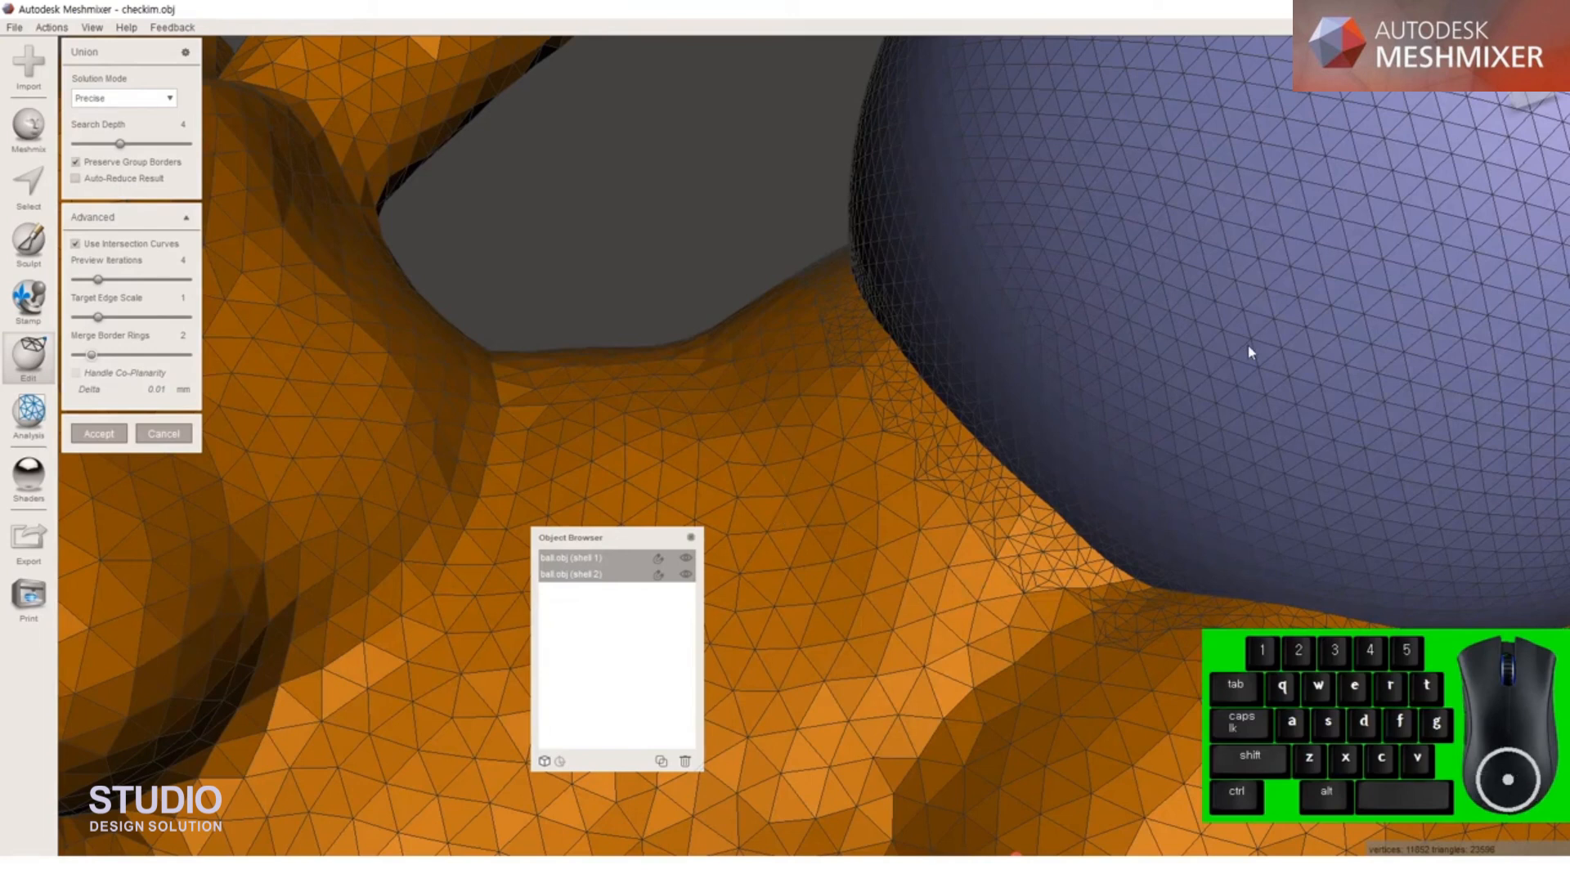
scroll(1247, 345, "down", 3)
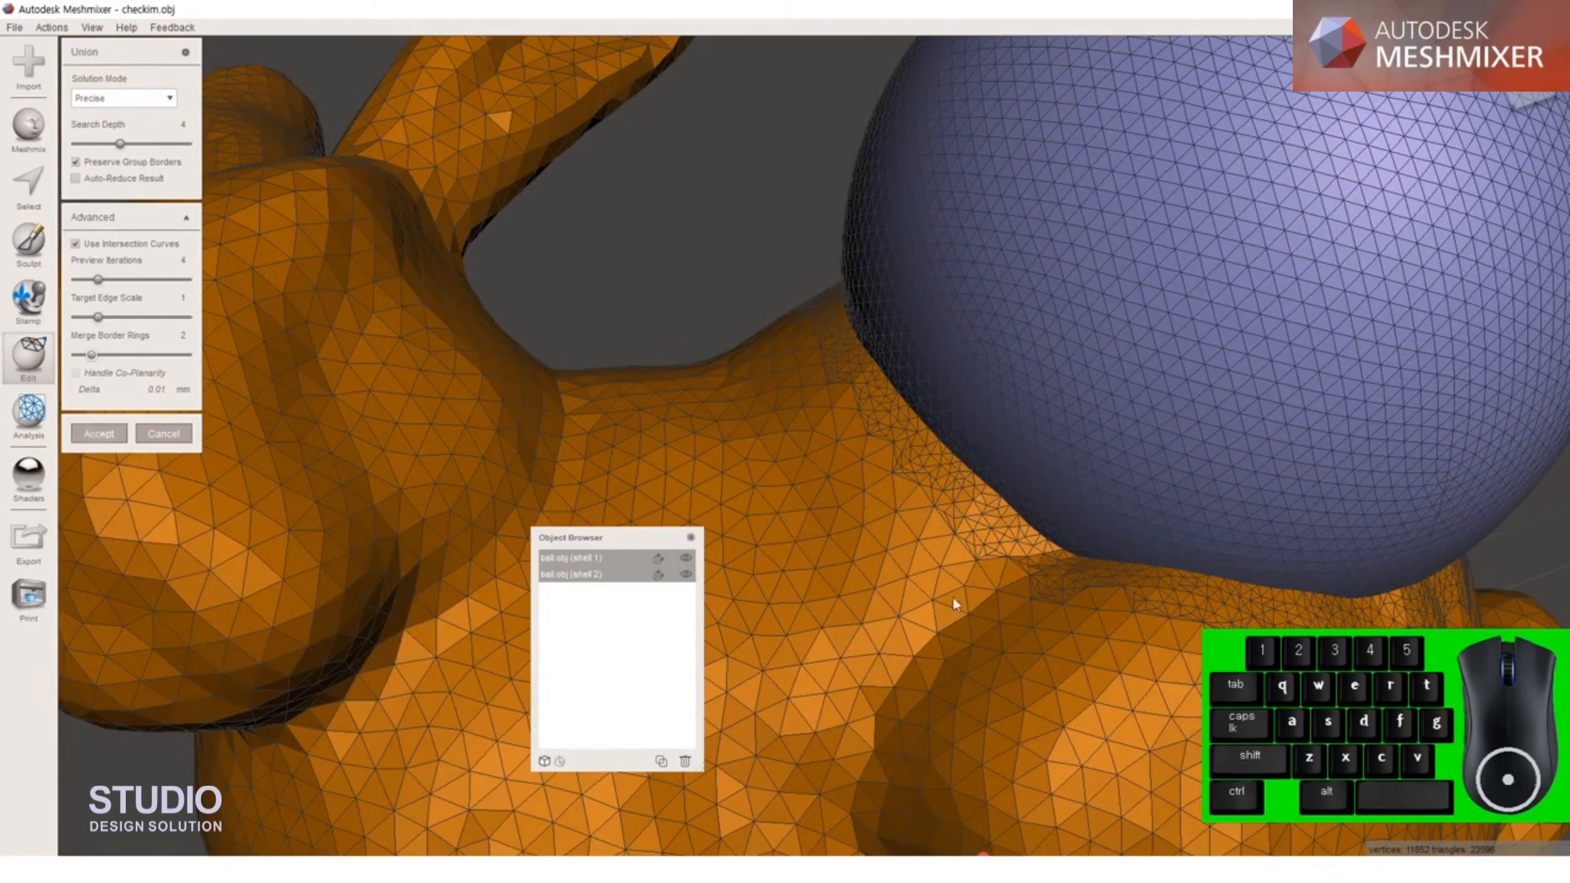
mouse_move(958, 540)
right_mouse_down()
mouse_move(1128, 477)
mouse_move(940, 519)
right_mouse_up()
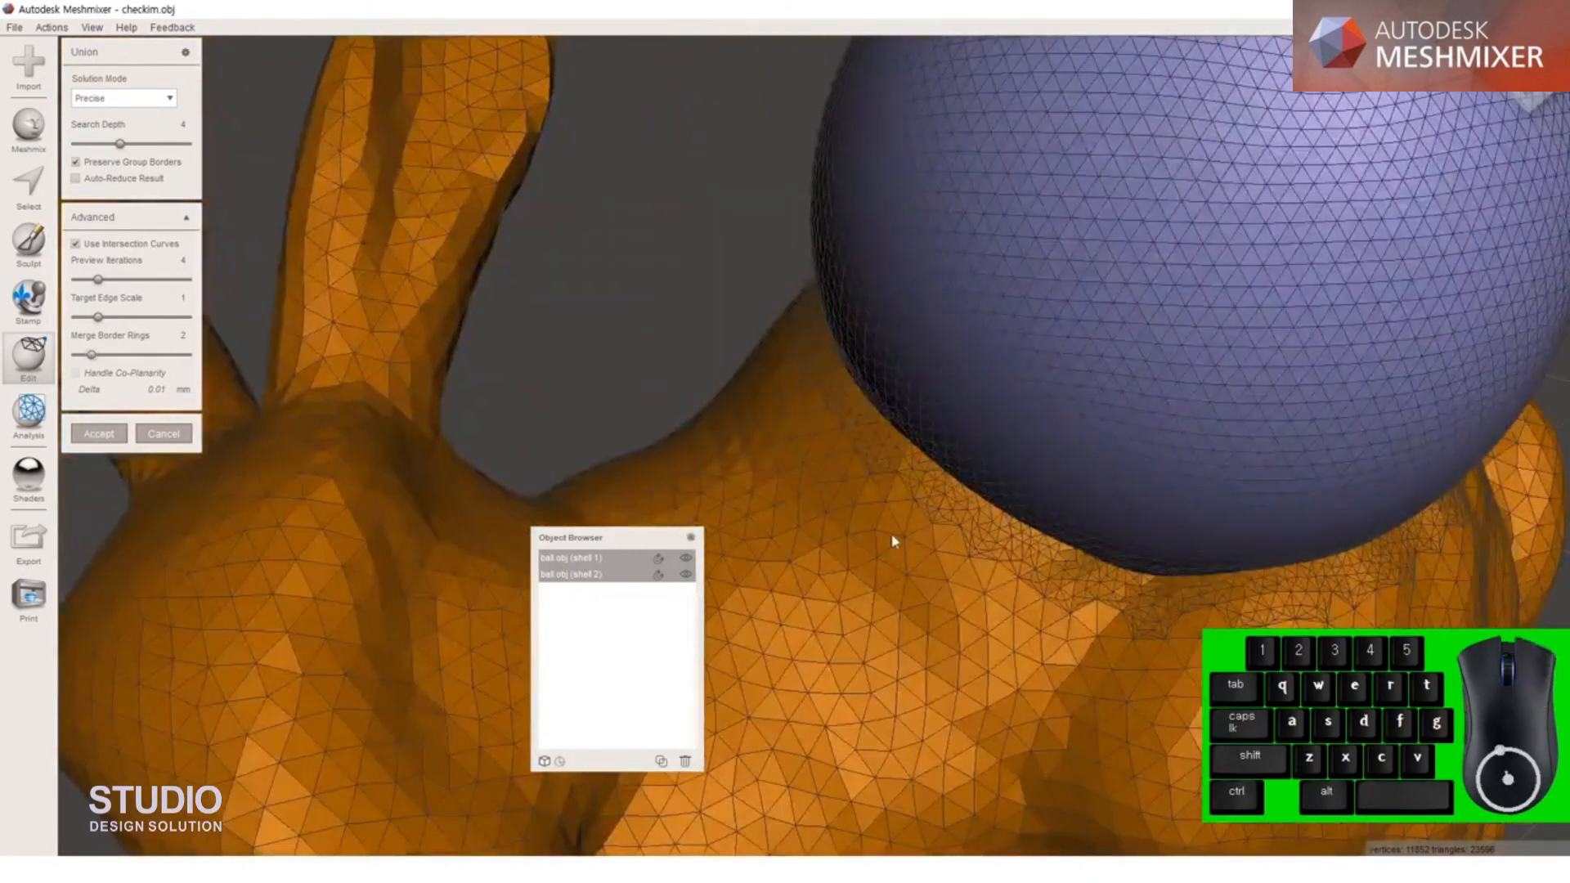
right_click_drag(971, 644, 1013, 564)
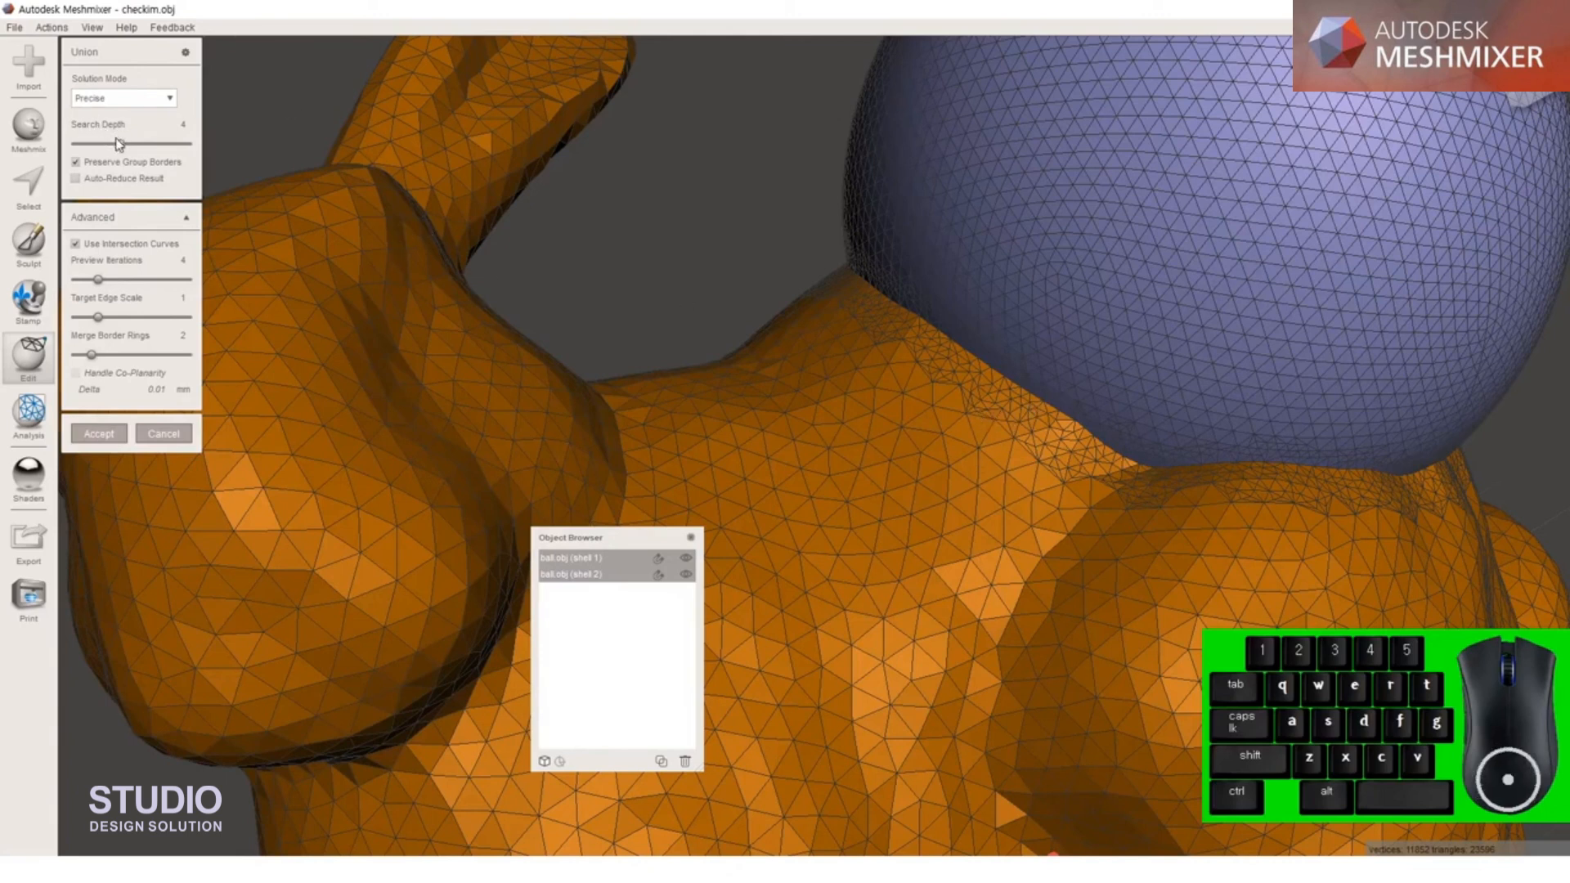
left_click_drag(120, 144, 145, 144)
left_click(164, 434)
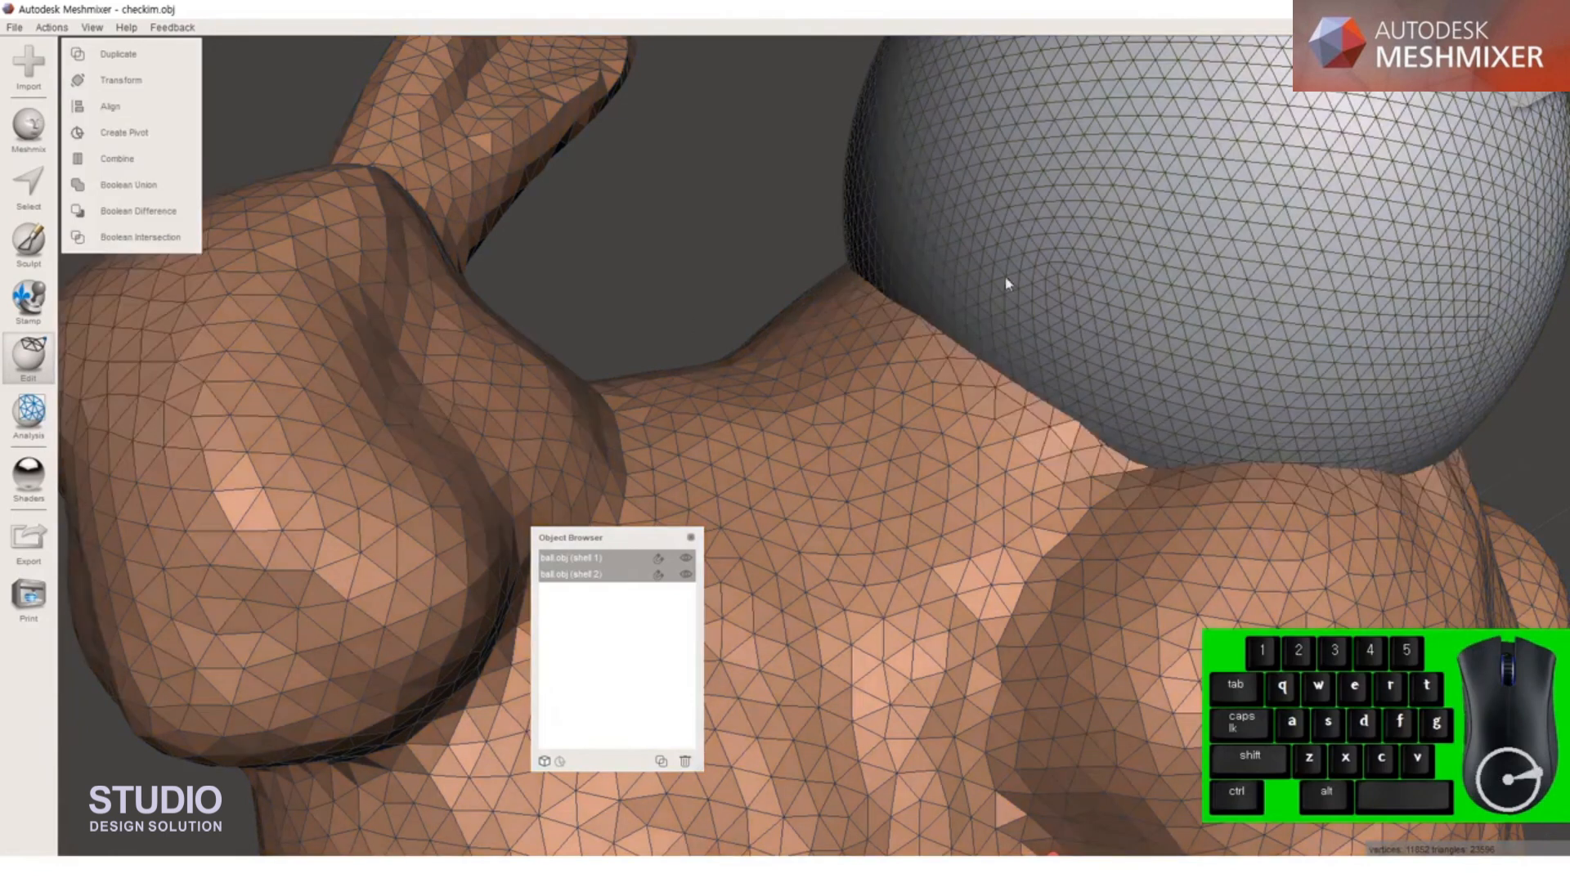
Transform the ball alone, moving it about -7.6 mm along its local X axis so it sits deeper over the rabbit's back
left_click(1005, 280)
left_click(41, 359)
left_click(159, 121)
scroll(748, 316, "down", 3)
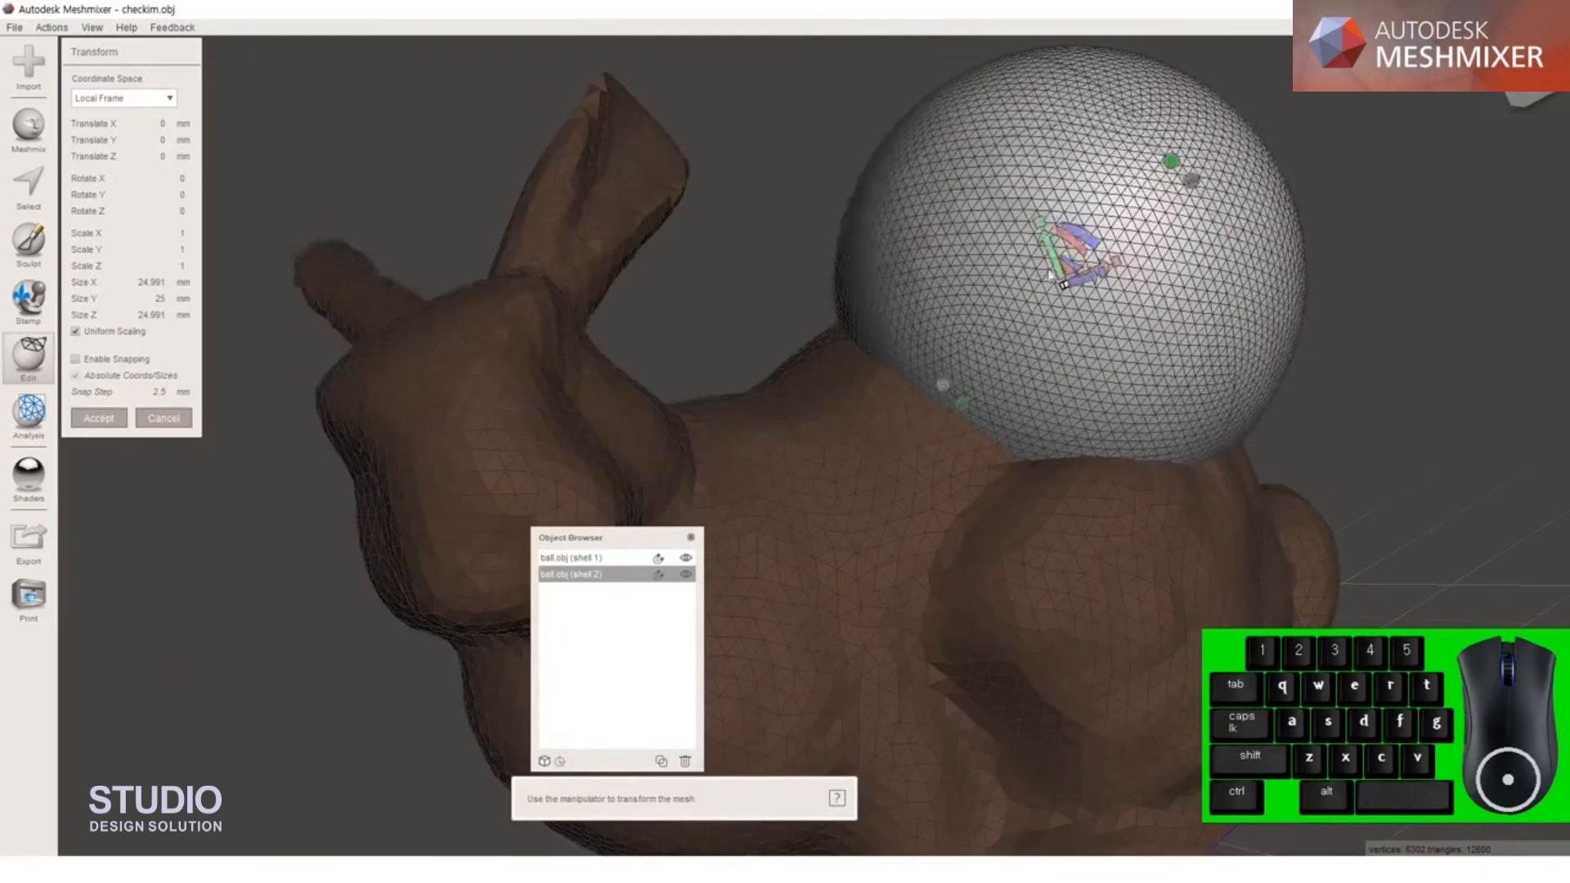
left_click_drag(1109, 272, 1000, 319)
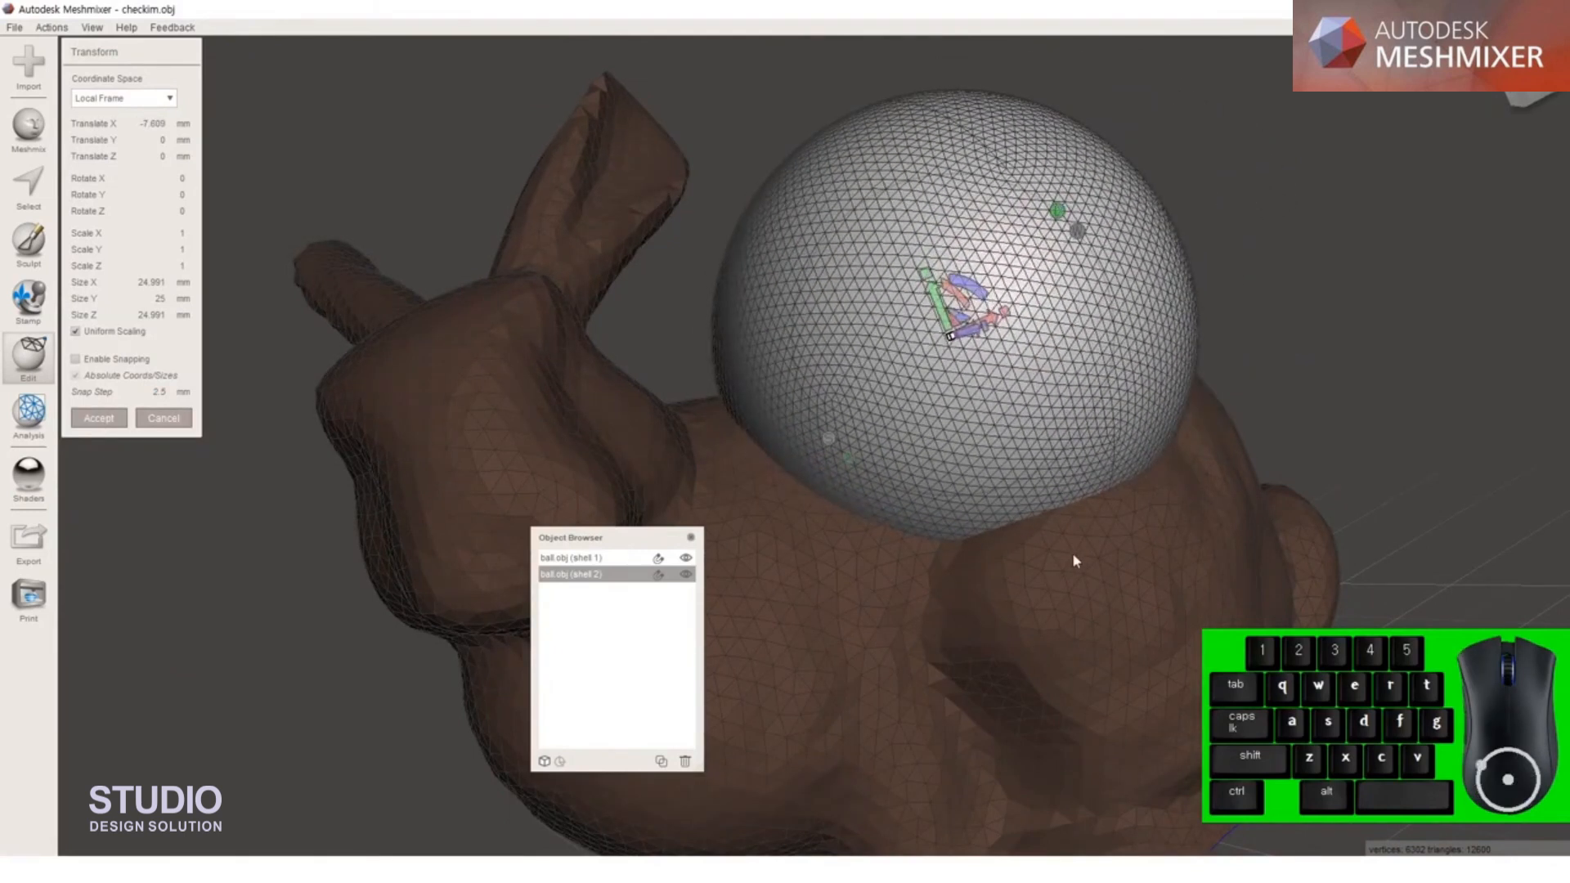
left_click(87, 425)
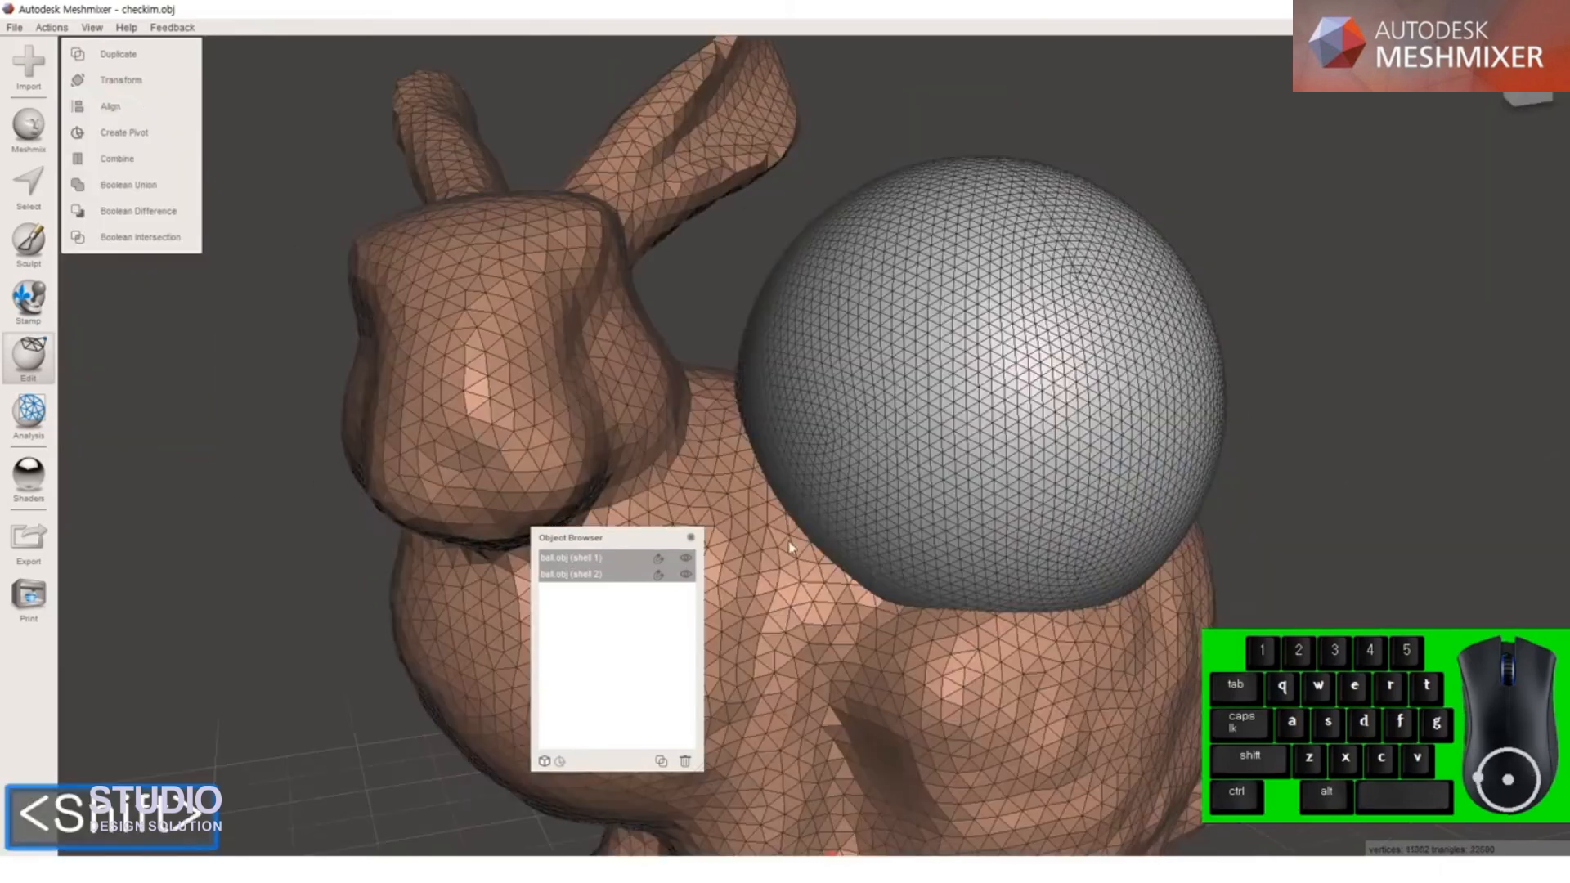
Preview a Boolean Intersection of the rabbit and the ball, inspect the overlapping piece, and cancel it
right_click_drag(588, 343, 379, 310)
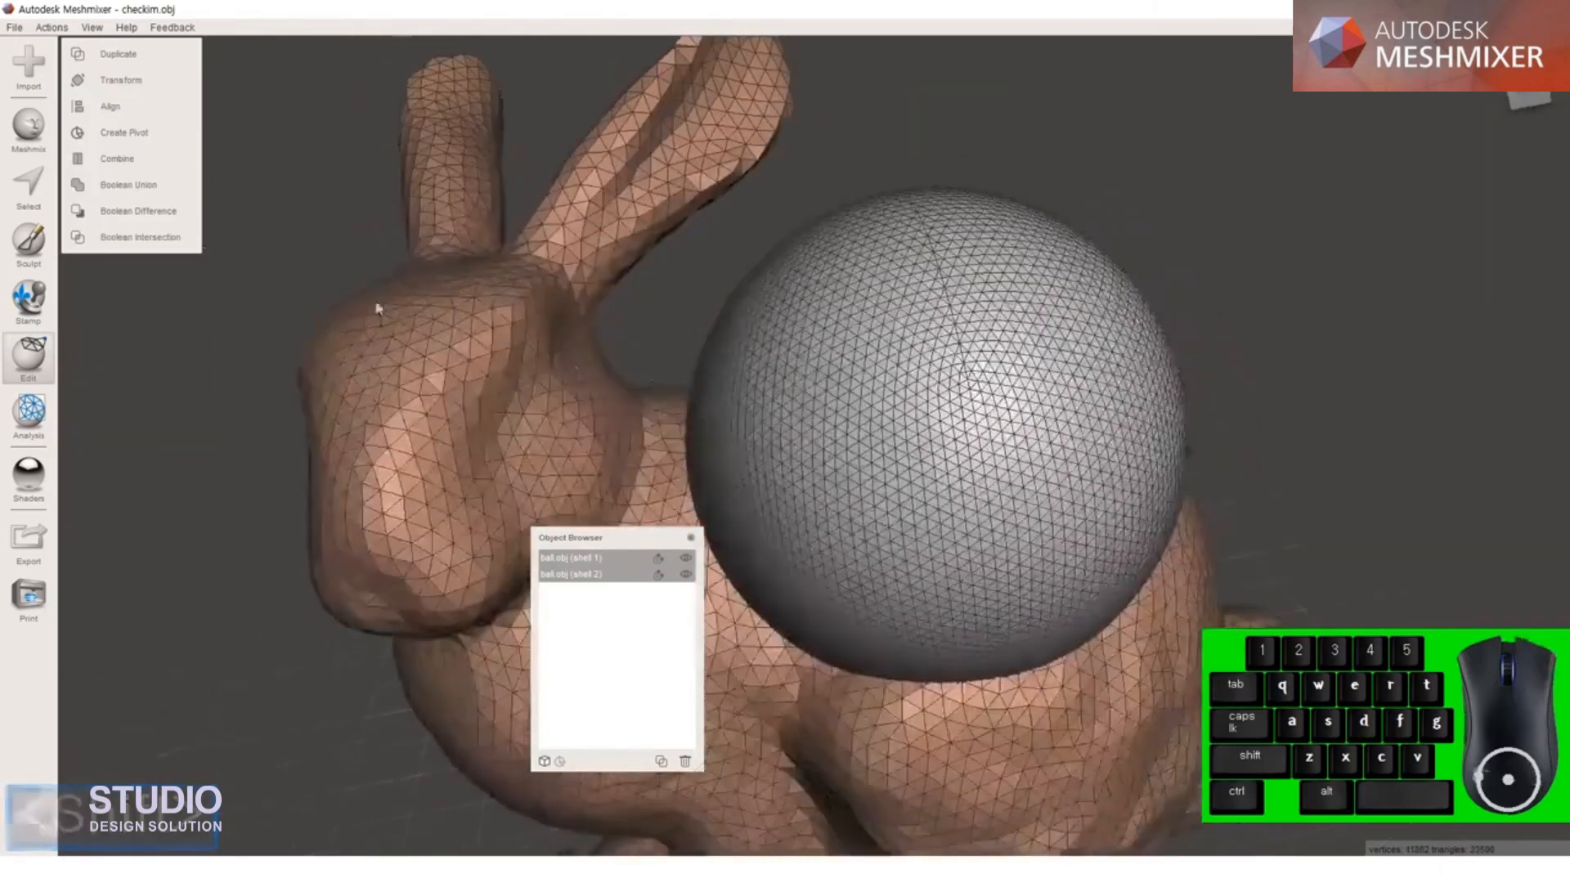
right_click_drag(490, 348, 207, 284)
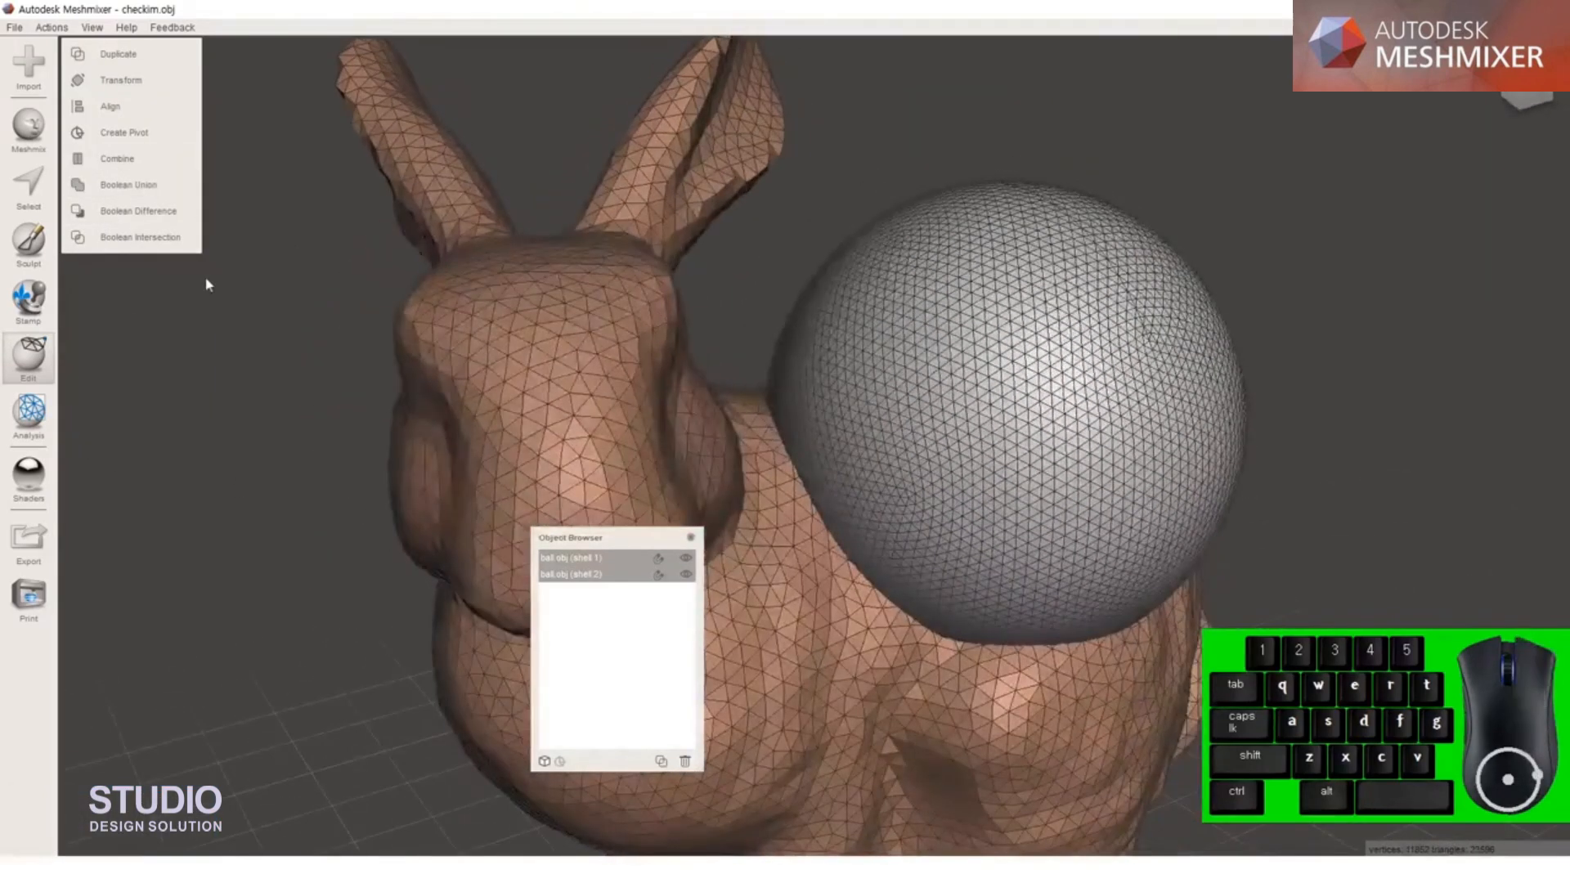
left_click(143, 237)
right_click_drag(1014, 539, 823, 625)
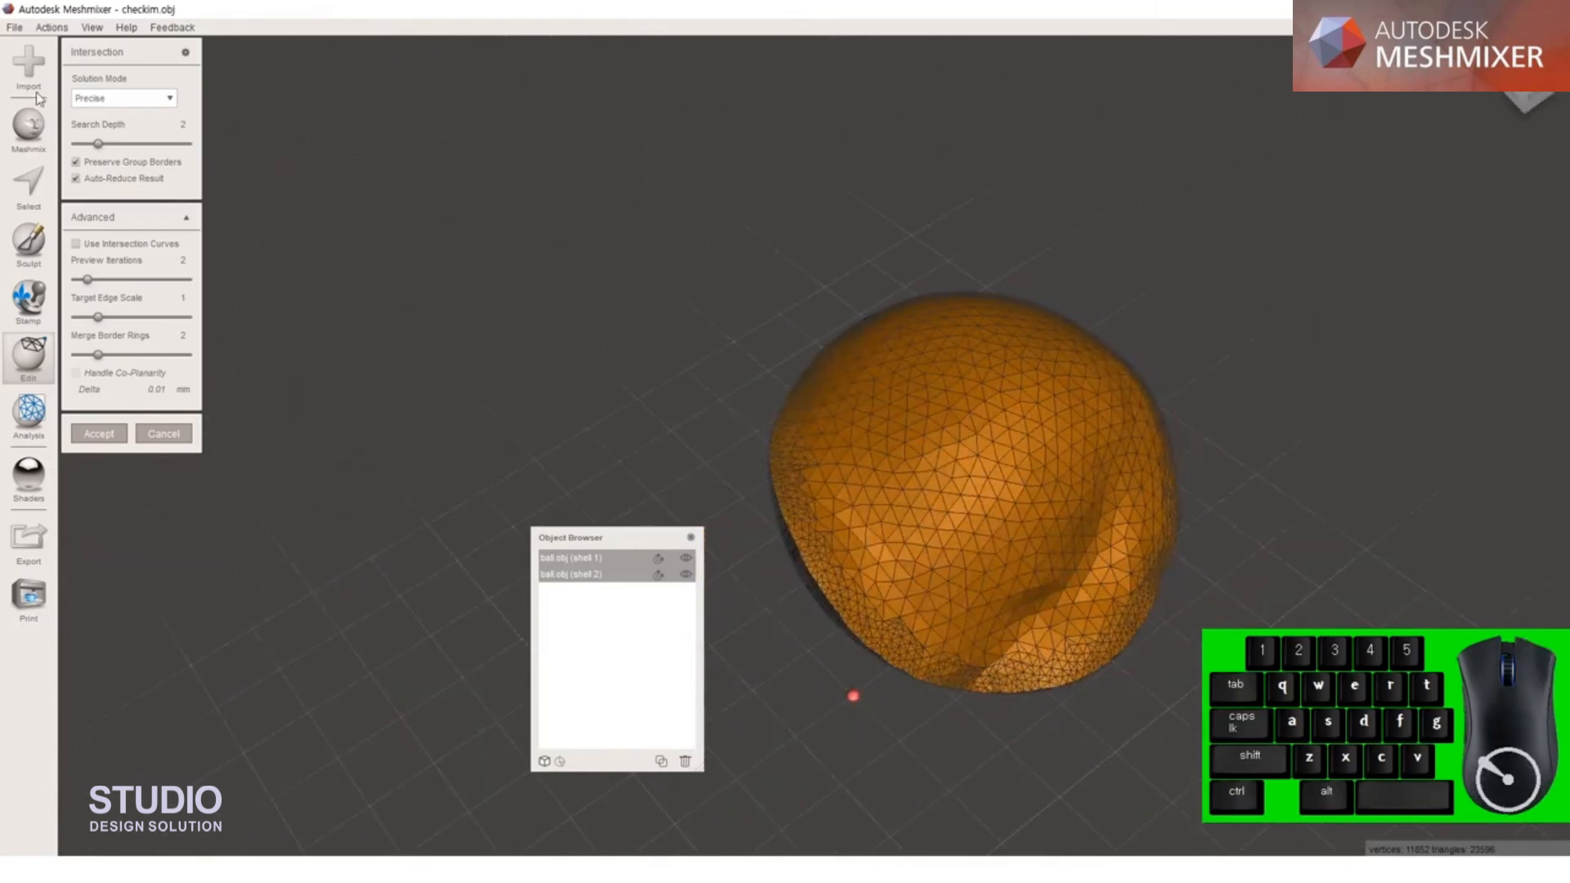
left_click(155, 434)
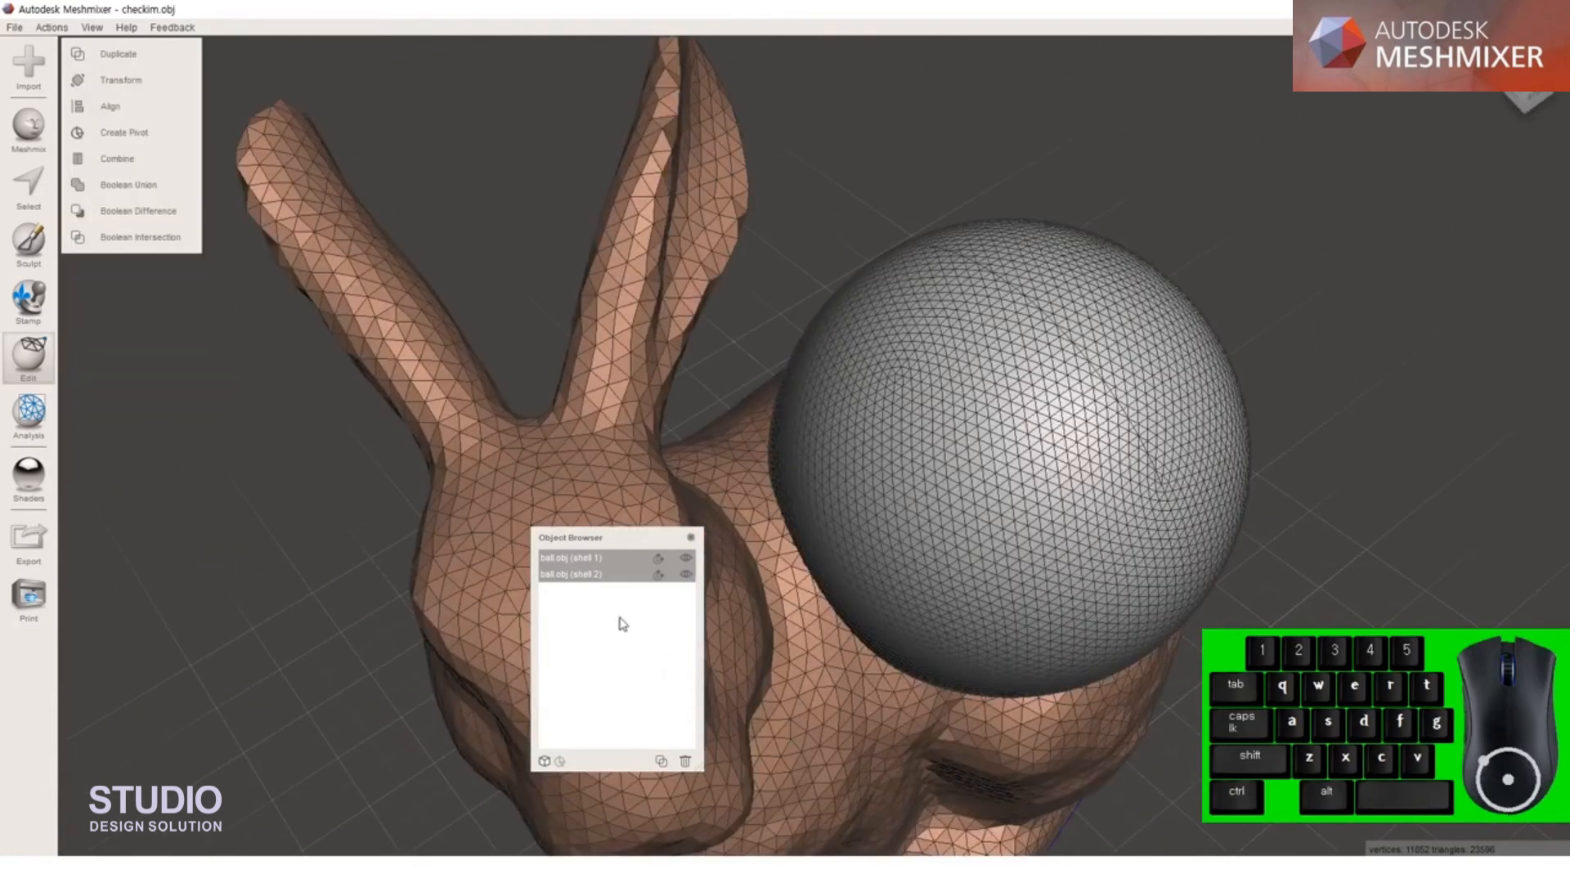
Select the rabbit first and the ball second, preview a Boolean Difference, and cancel it
left_click(595, 574)
left_click(595, 558)
left_click(605, 575, "shift")
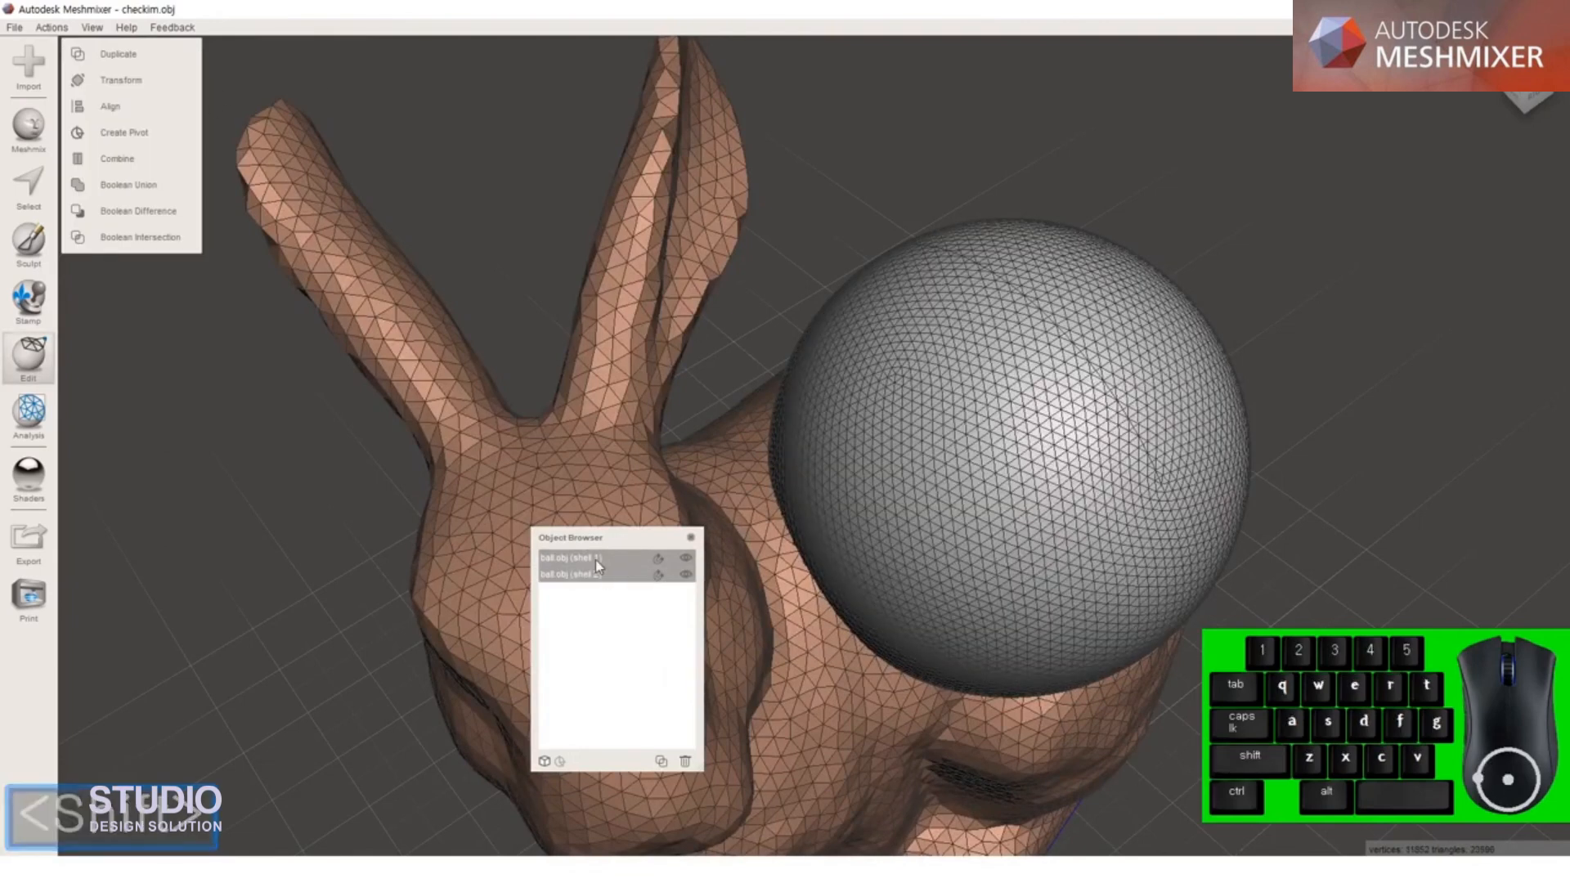
left_click(595, 558)
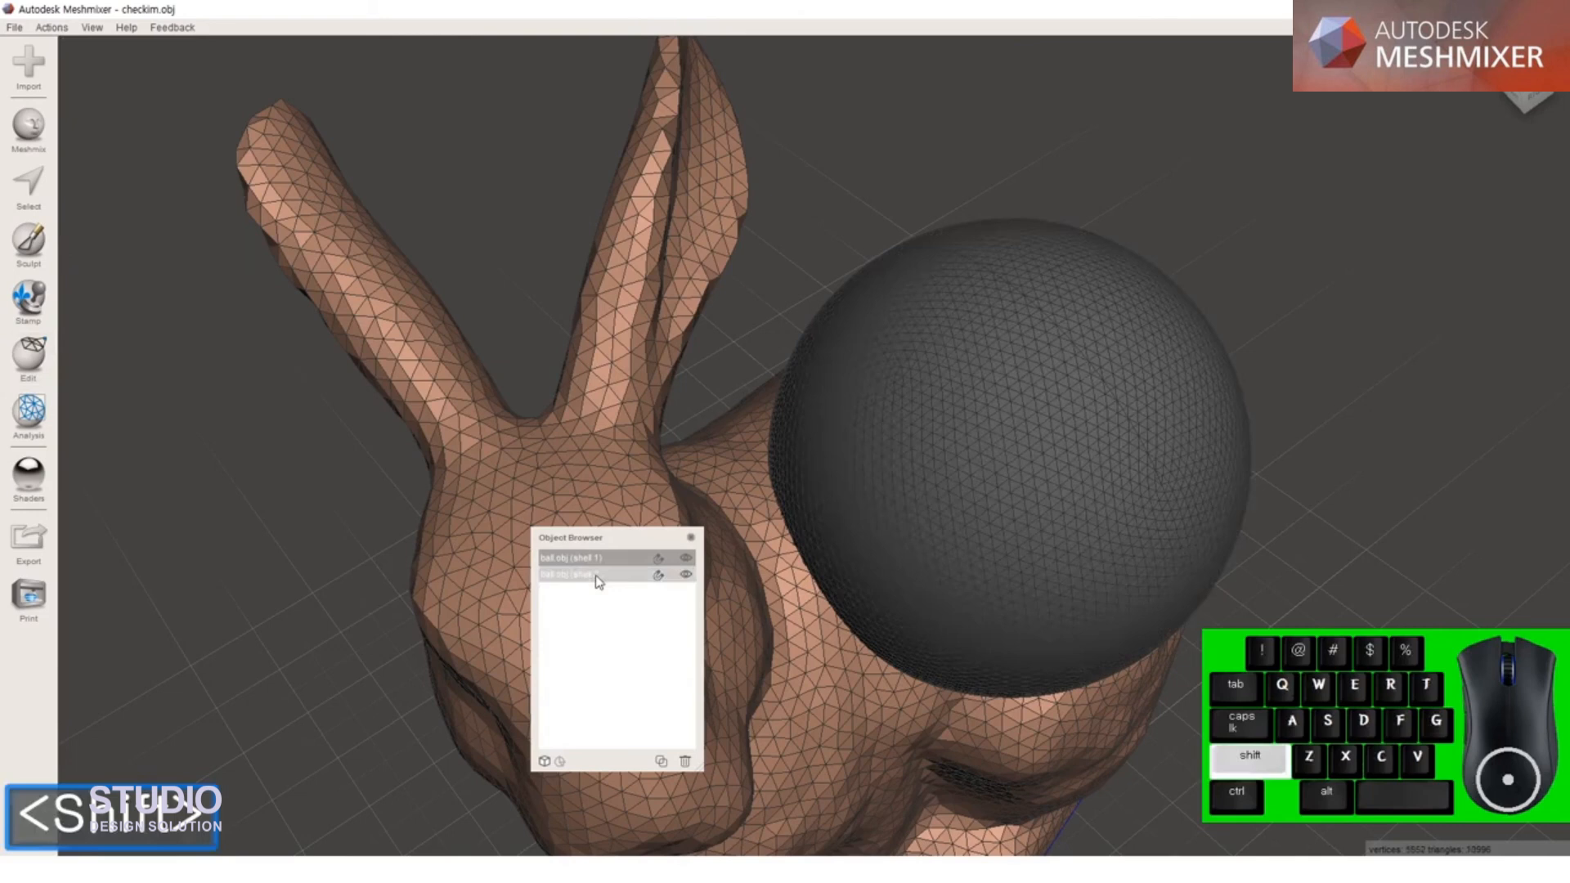
left_click(597, 575, "shift")
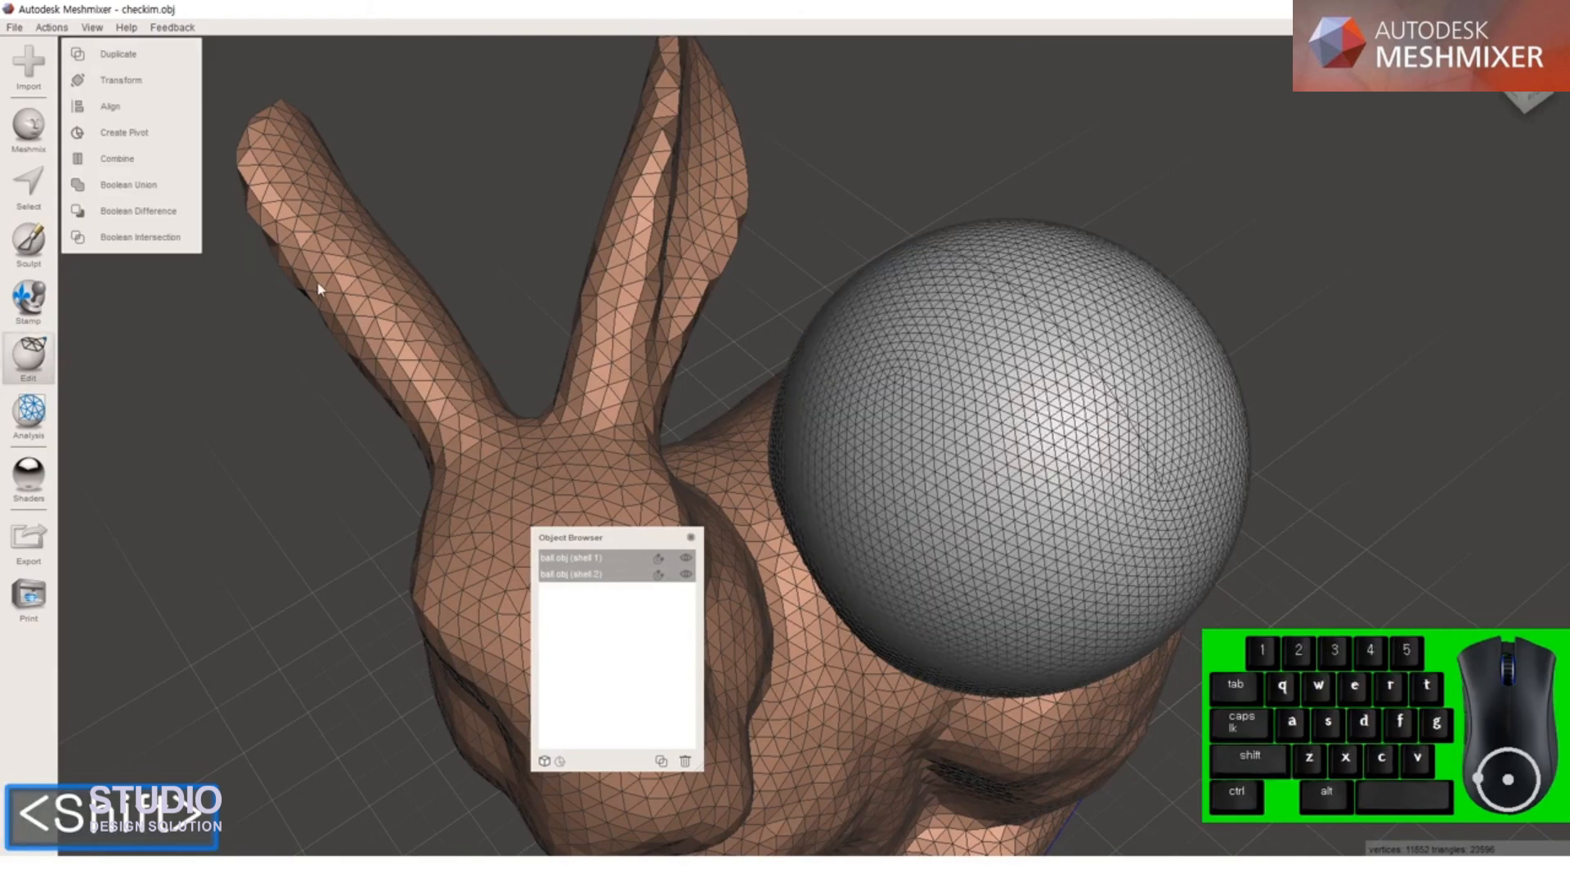
left_click(152, 214)
right_click_drag(817, 519, 731, 432)
right_click_drag(954, 396, 1055, 278)
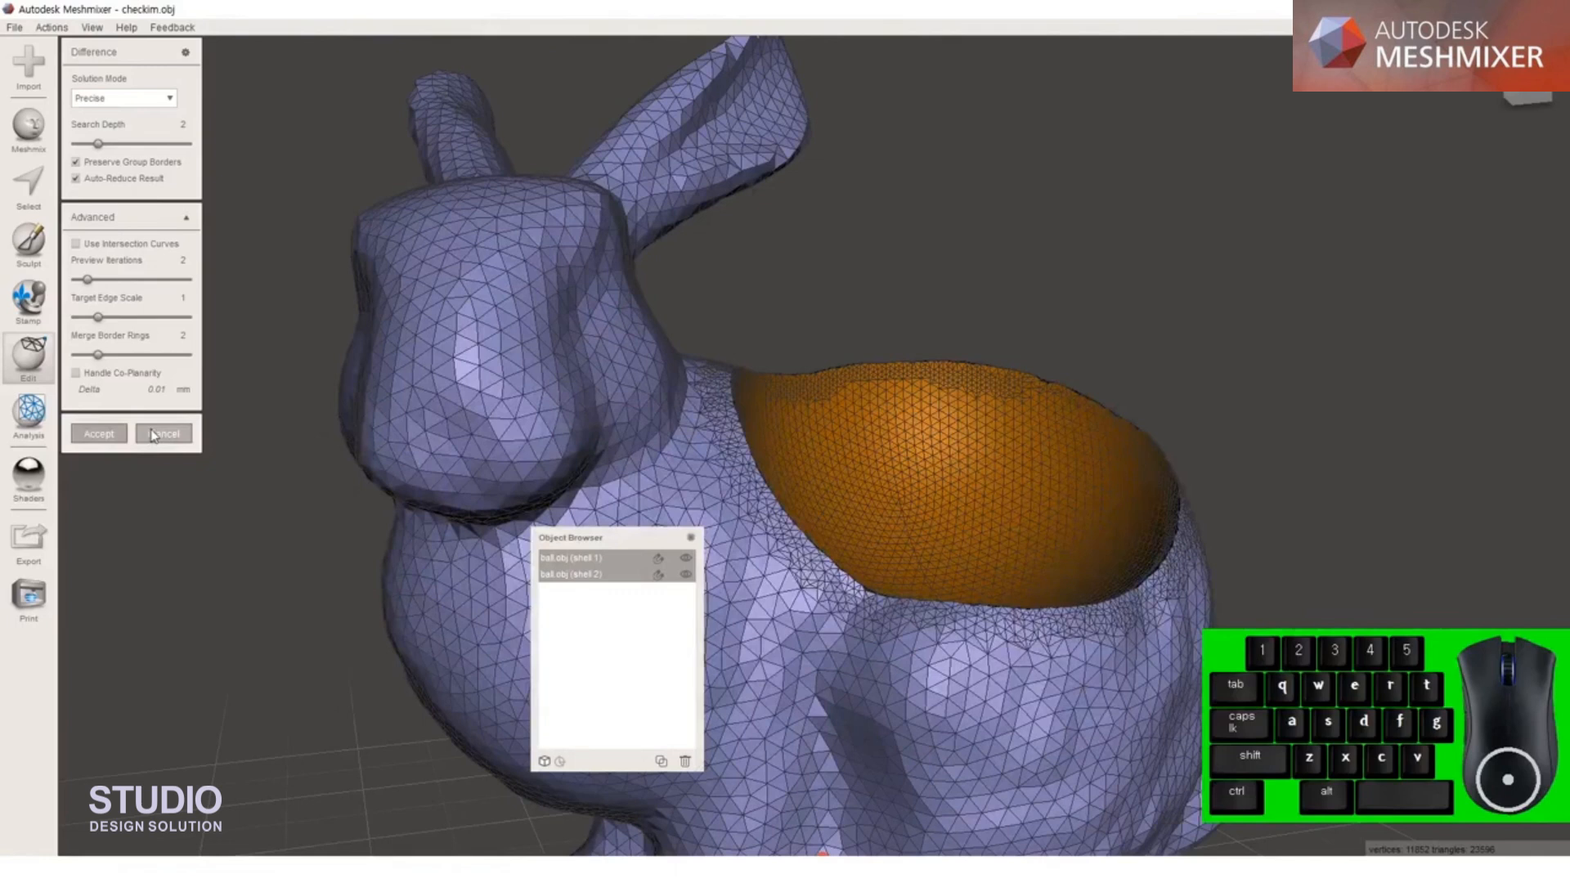
left_click(153, 434)
Make the rabbit solid with Solid Accuracy 512 and an increased Mesh Density
right_click_drag(929, 473, 1082, 512)
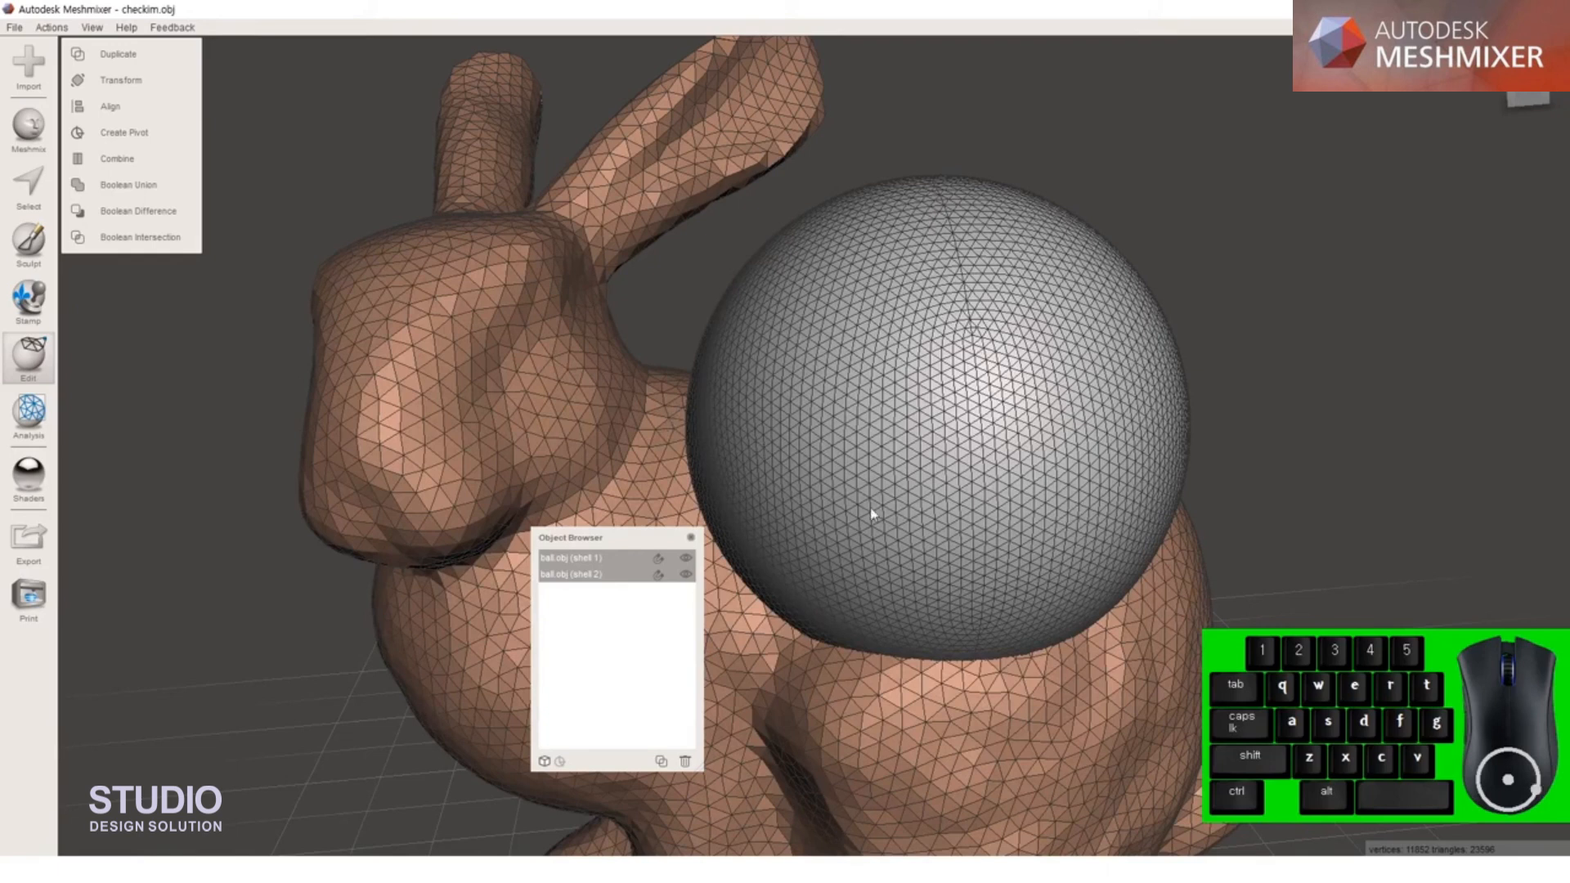
right_click_drag(870, 508, 825, 327)
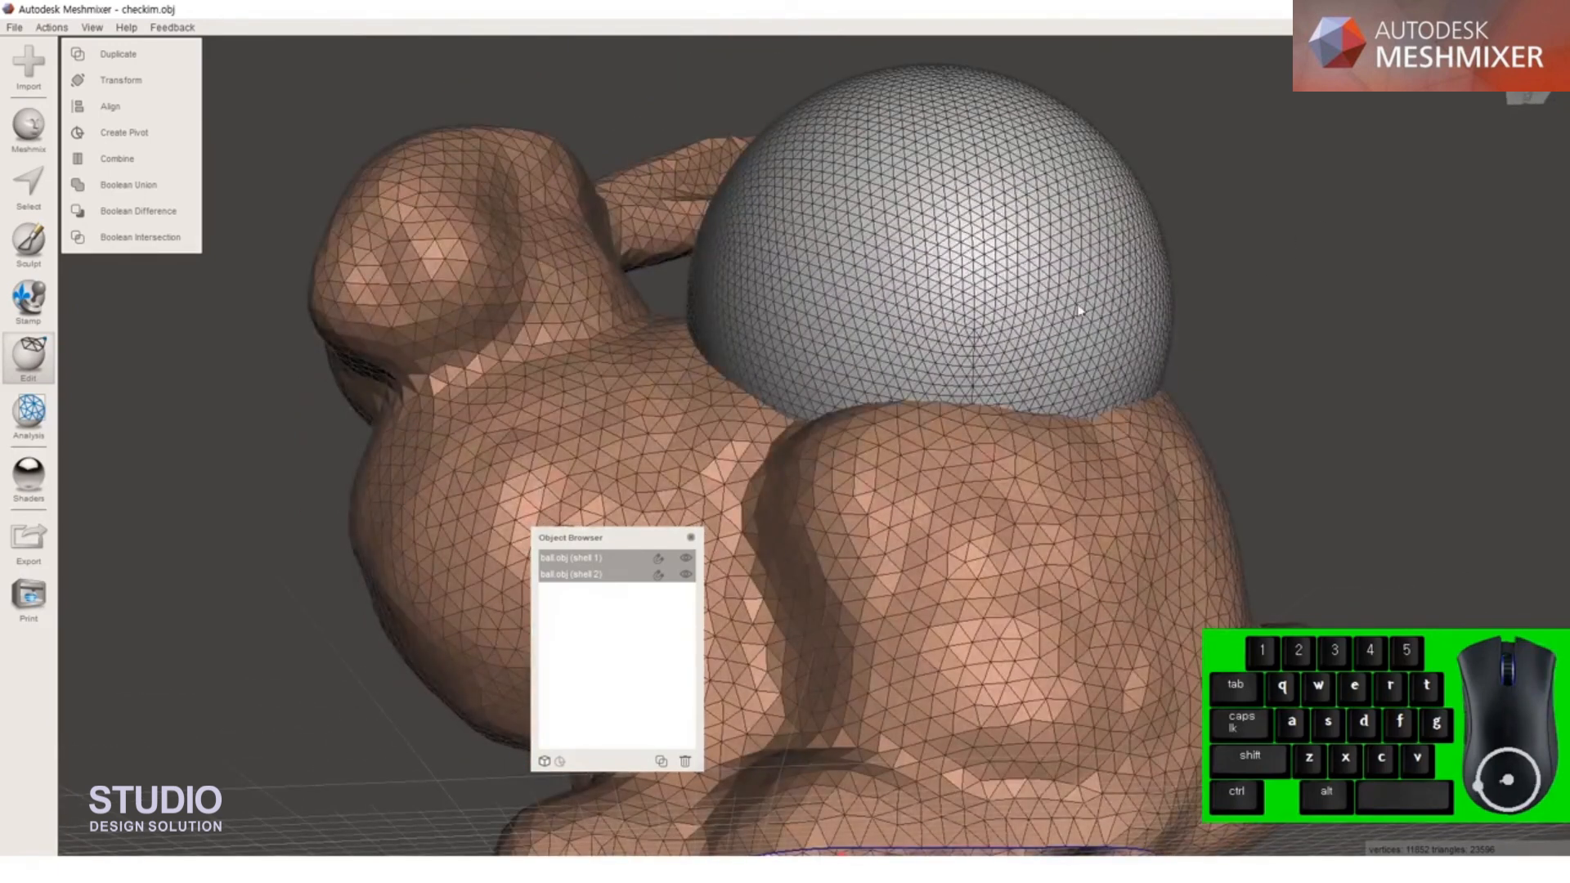
right_click_drag(1079, 311, 1090, 369)
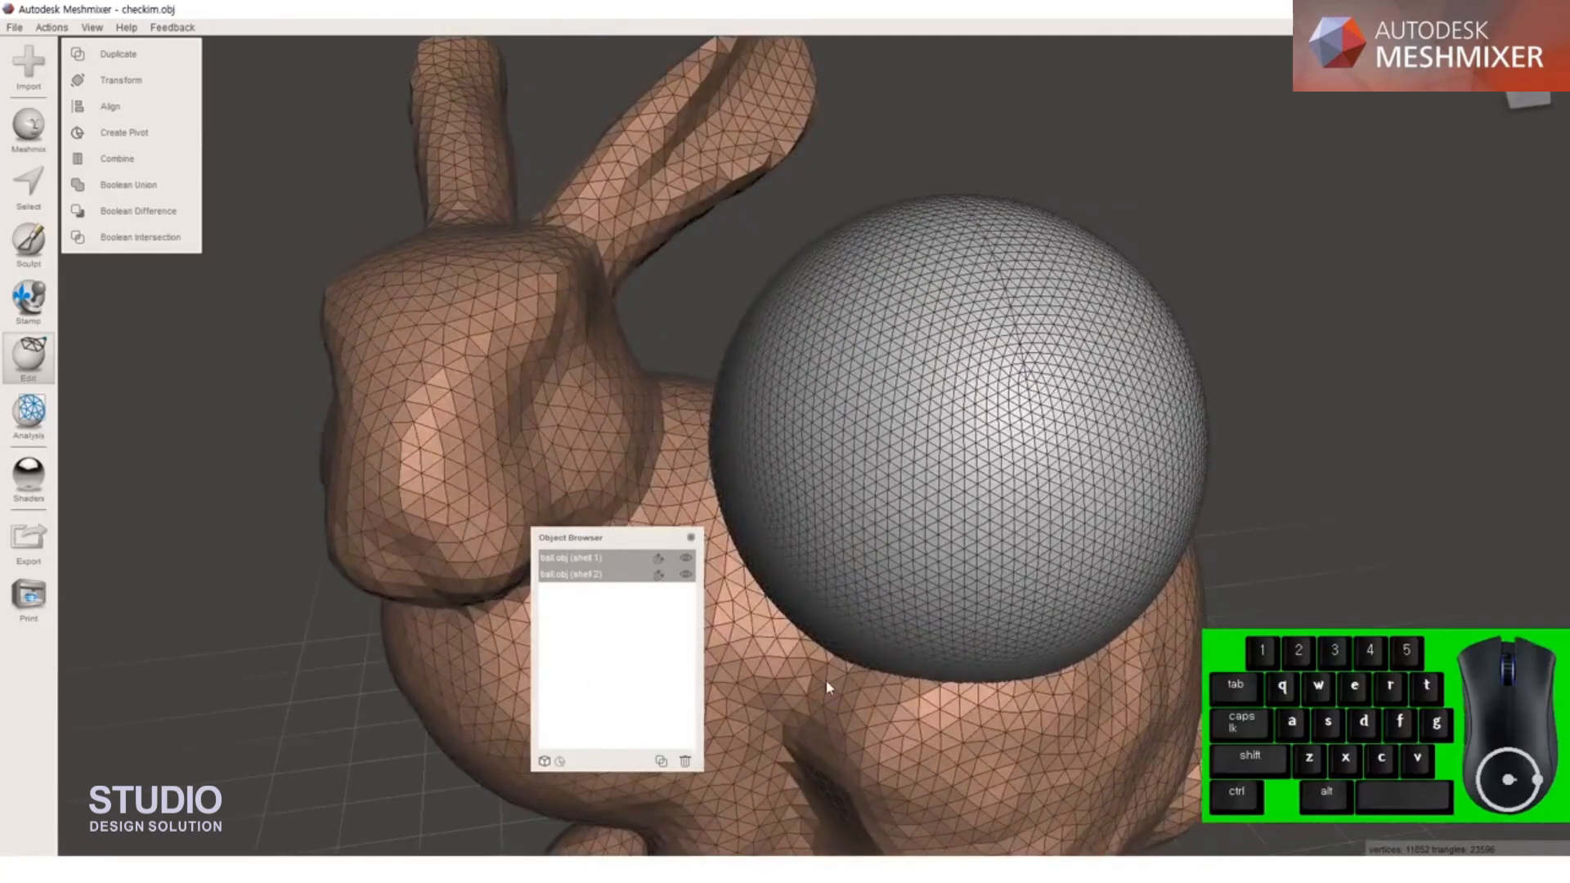
left_click(460, 610)
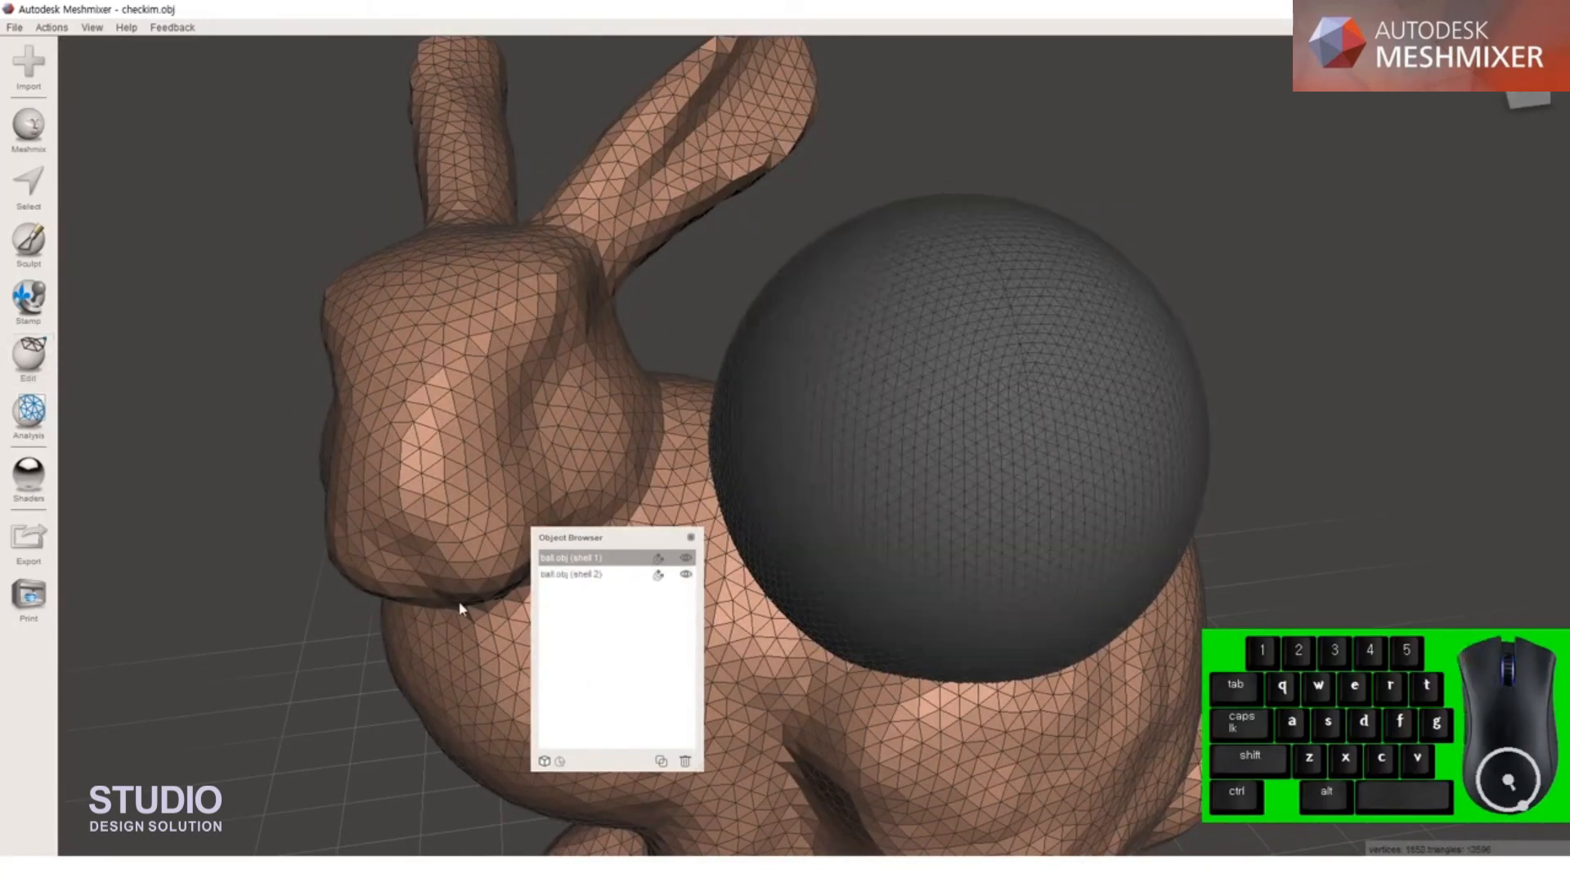
left_click(31, 358)
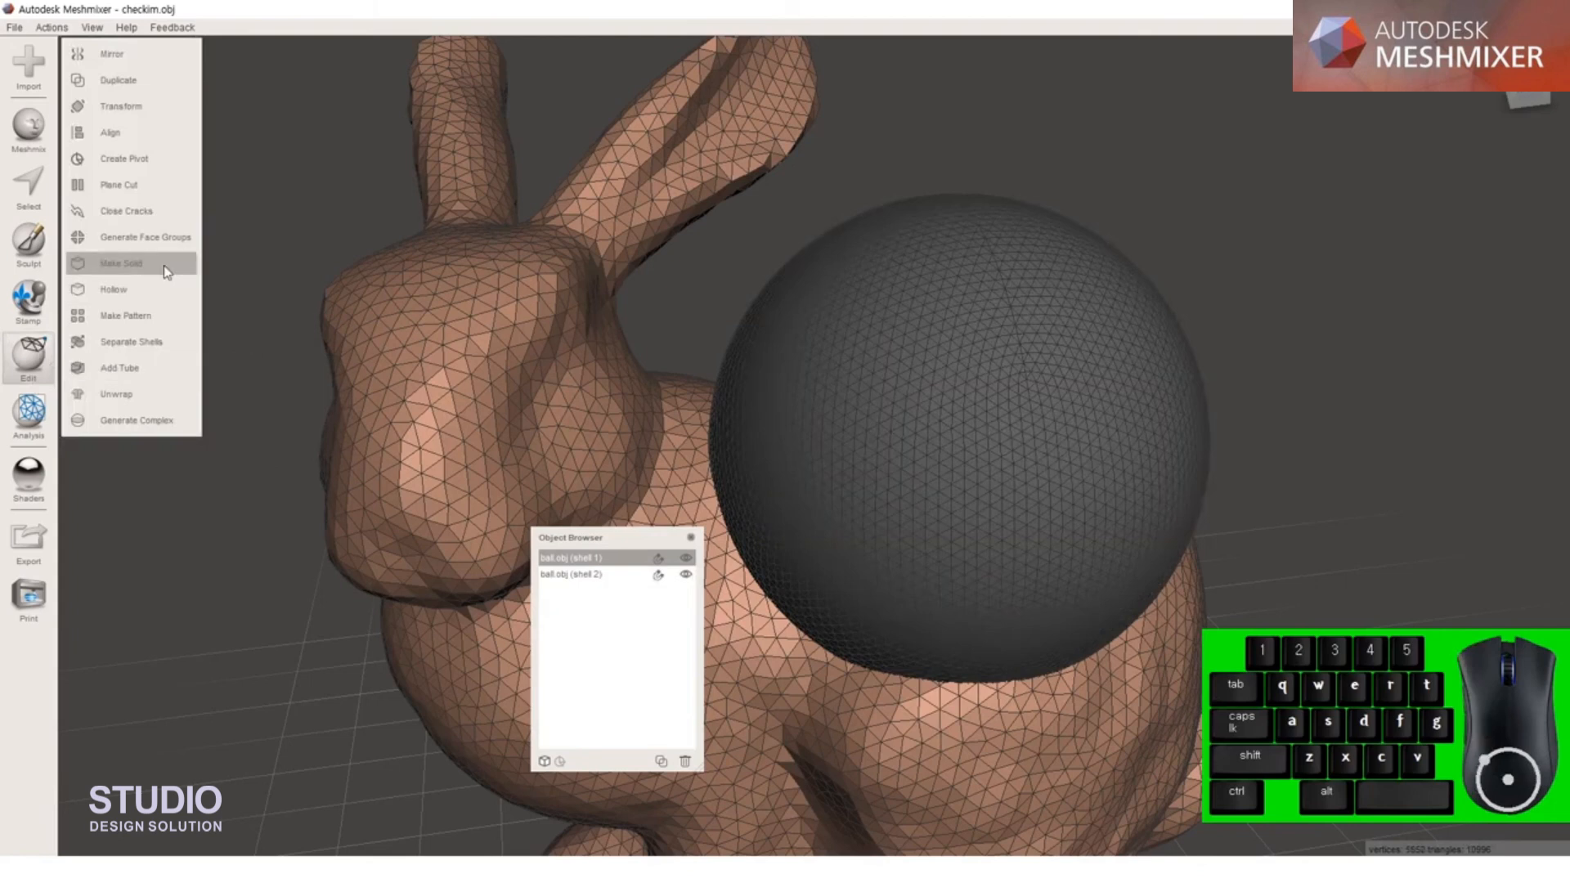
left_click(117, 270)
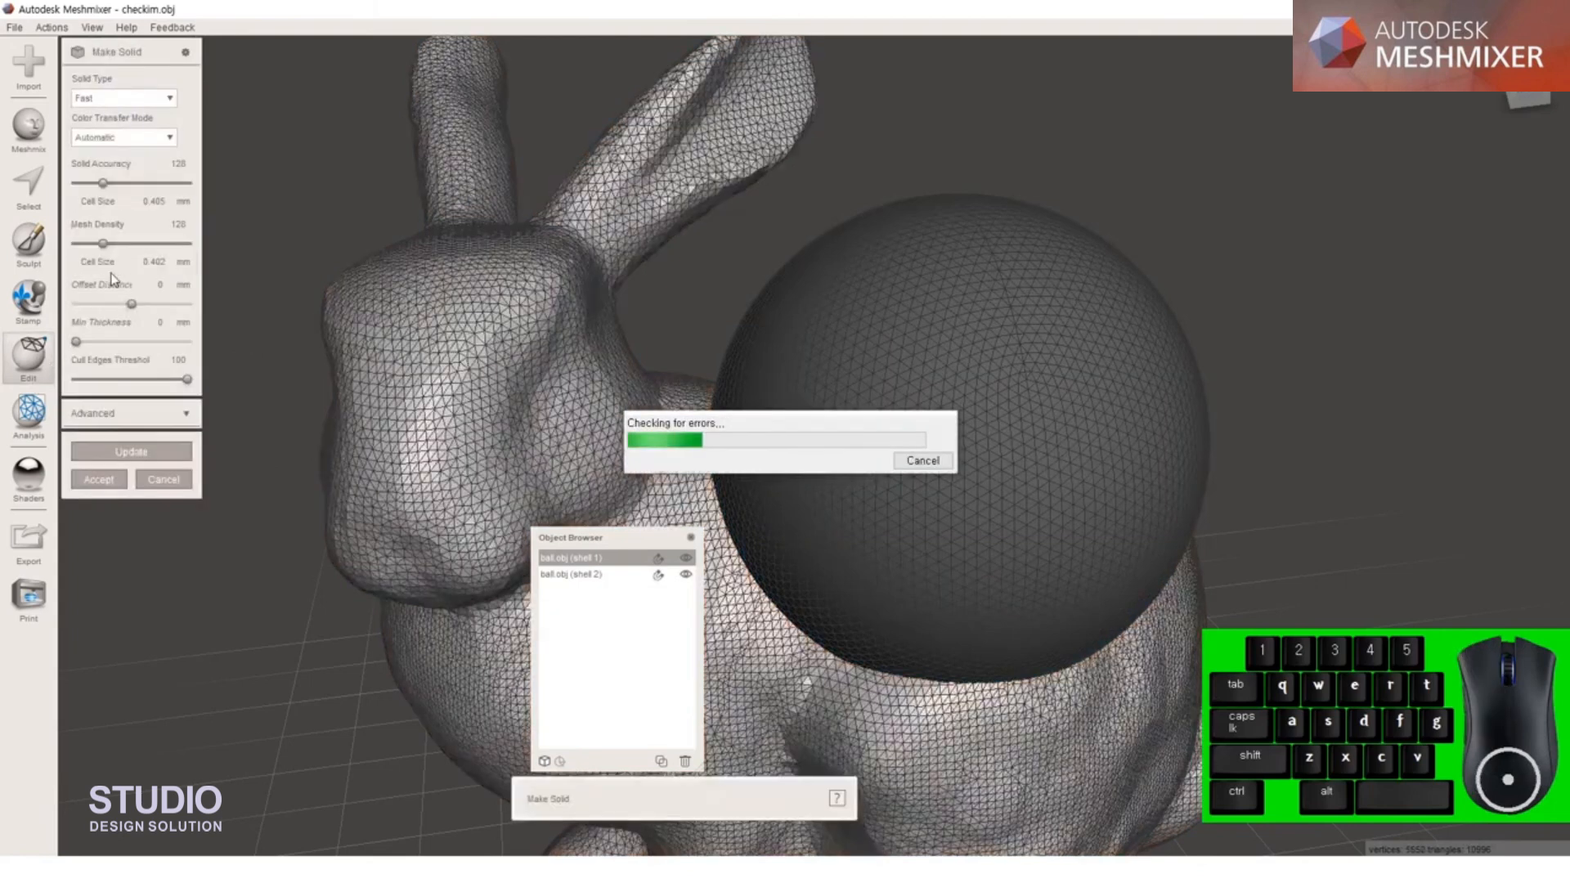
left_click_drag(102, 182, 187, 182)
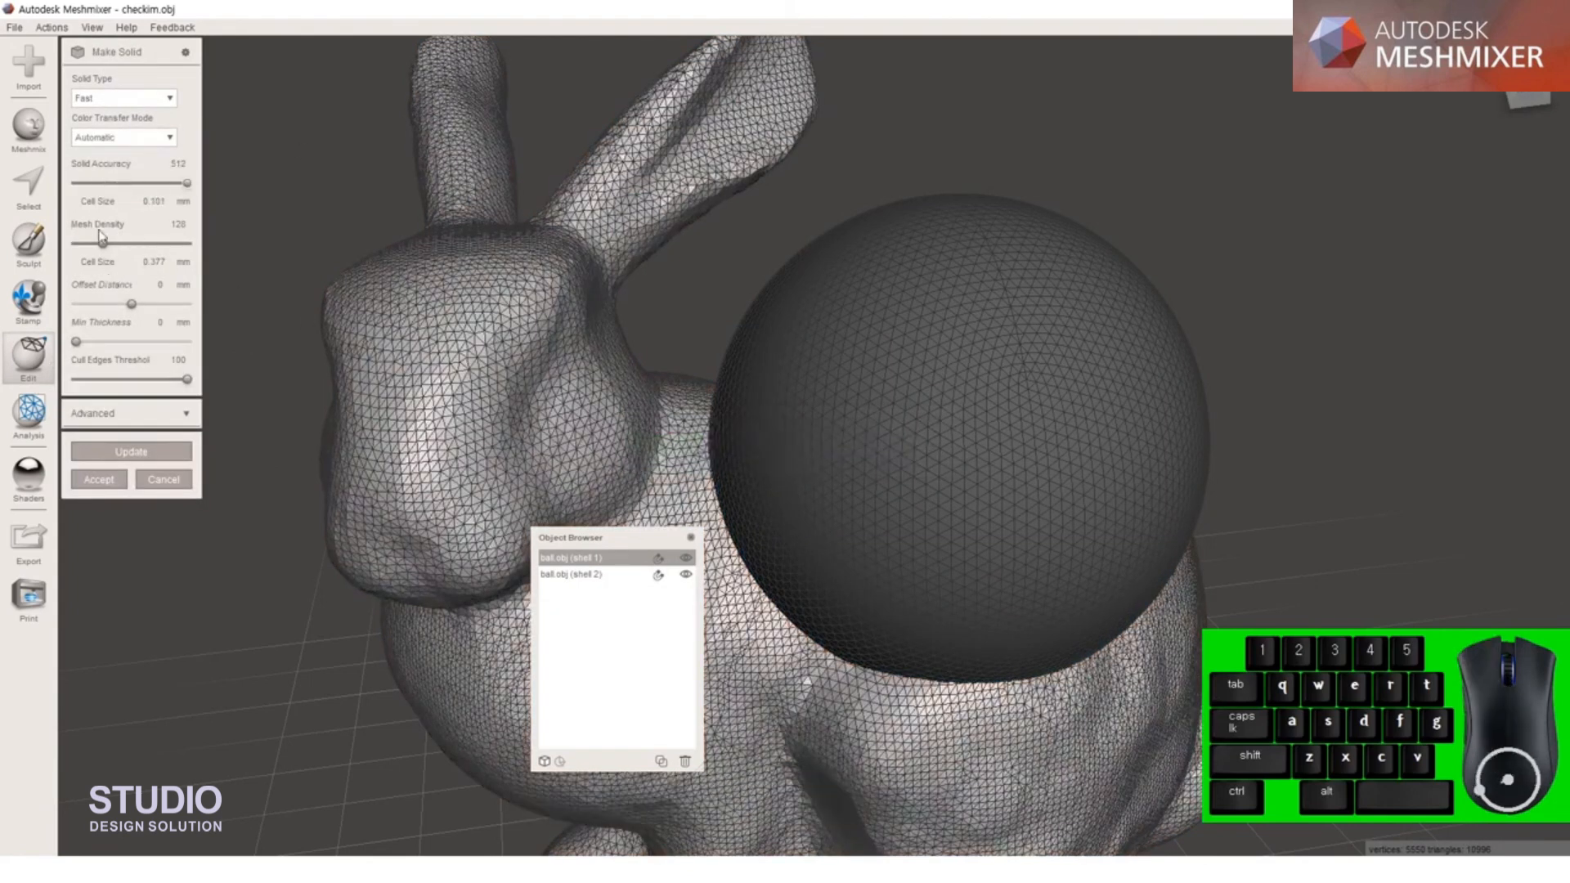
left_click_drag(101, 249, 195, 251)
left_click(101, 480)
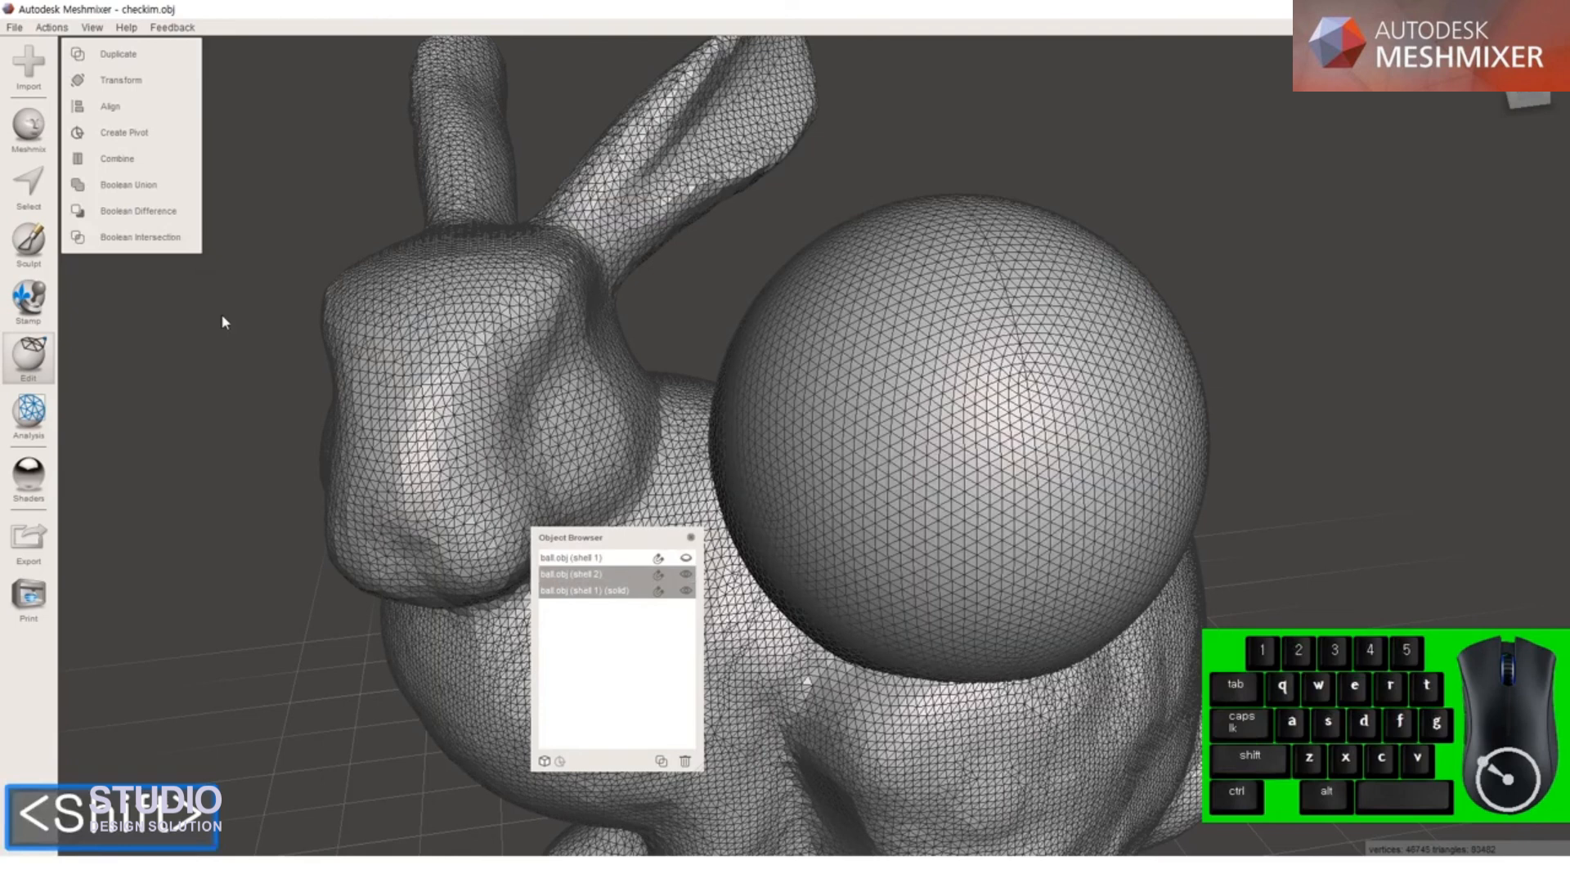
Subtract the ball from the solid rabbit with Boolean Difference and inspect the hollow cut in its back
left_click(135, 211)
right_click_drag(1086, 526, 1063, 577)
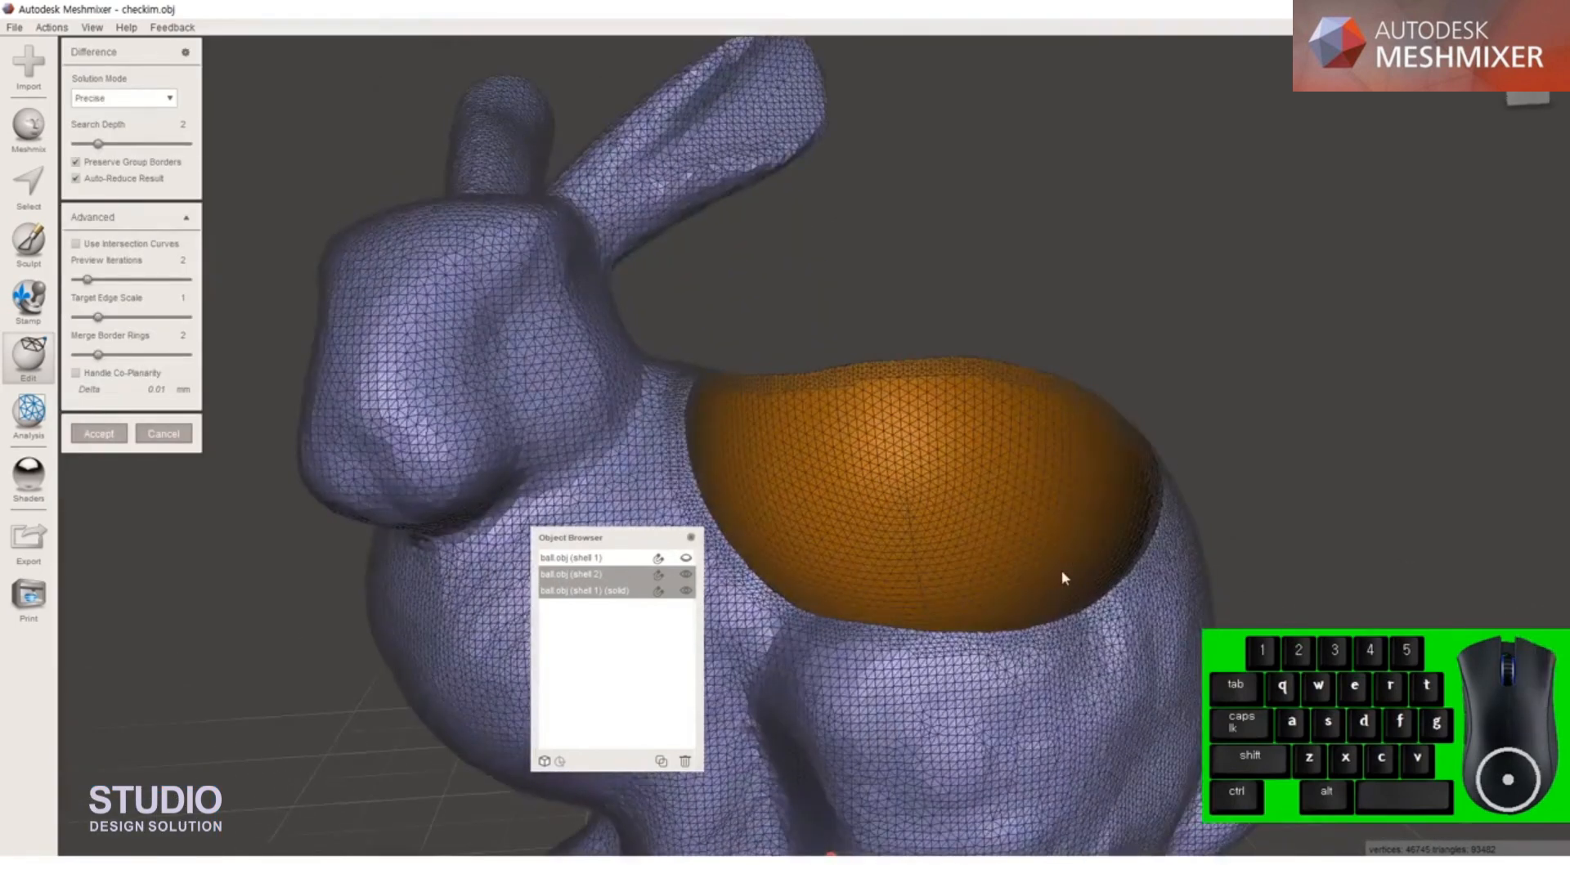